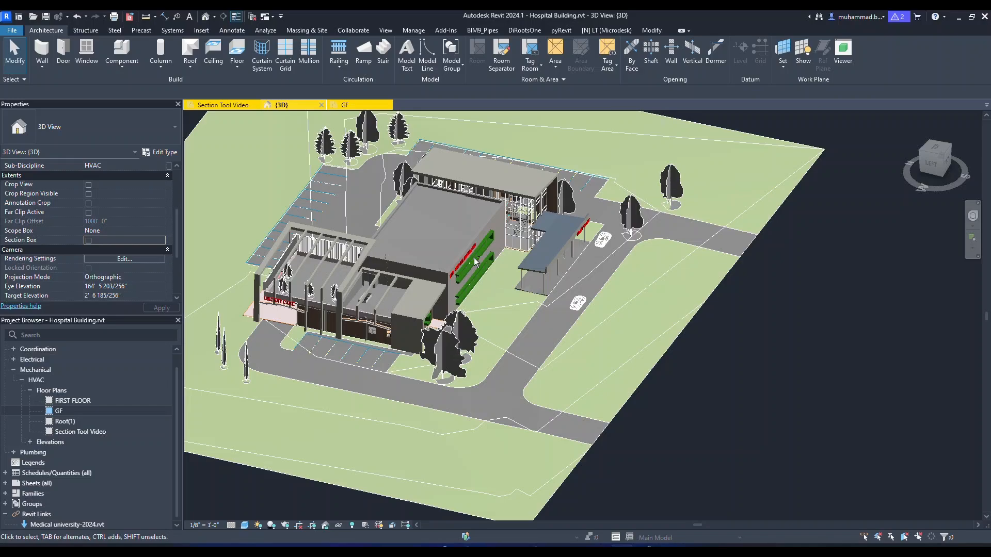
shift+middle_drag(474, 258, 458, 303)
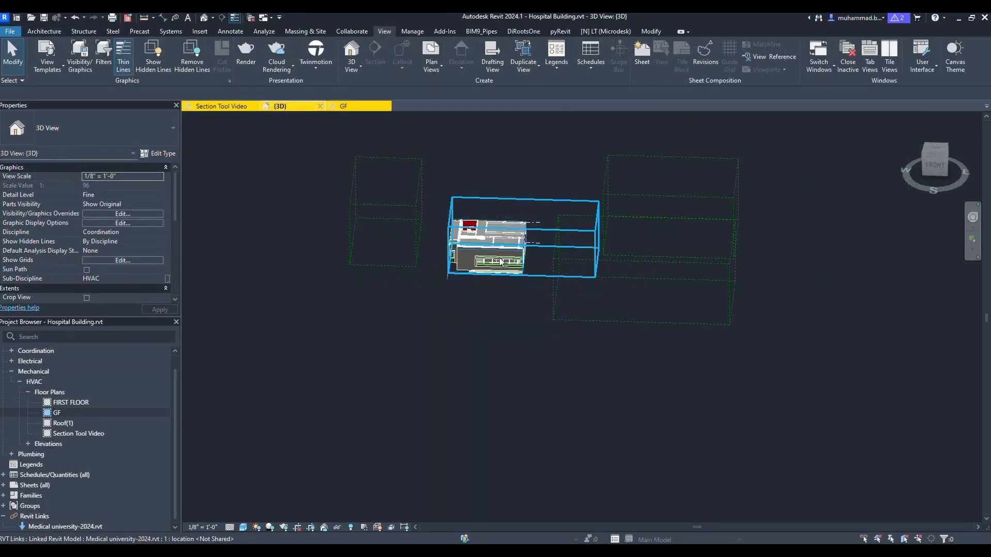
shift+middle_drag(565, 328, 573, 332)
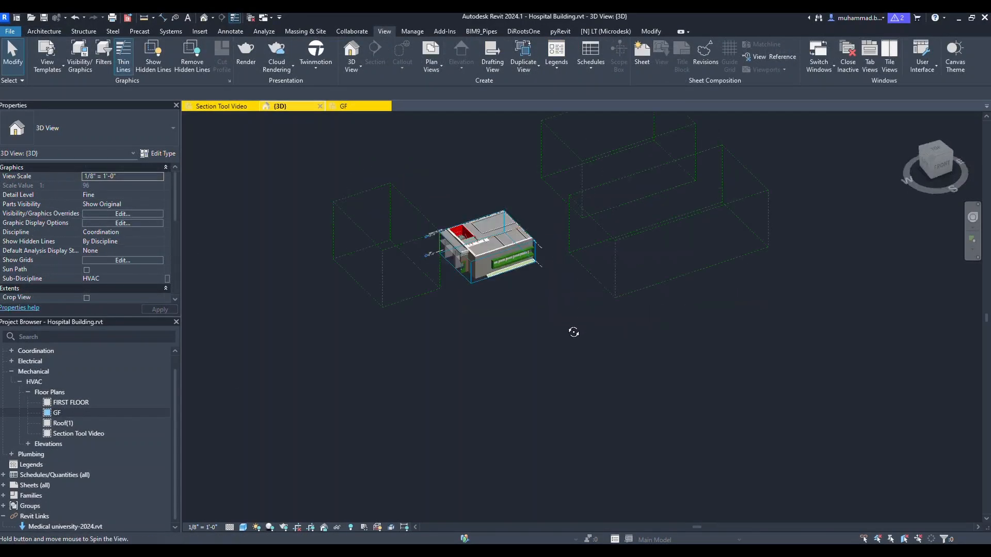
scroll(522, 292, up, 3)
shift+middle_drag(522, 293, 505, 279)
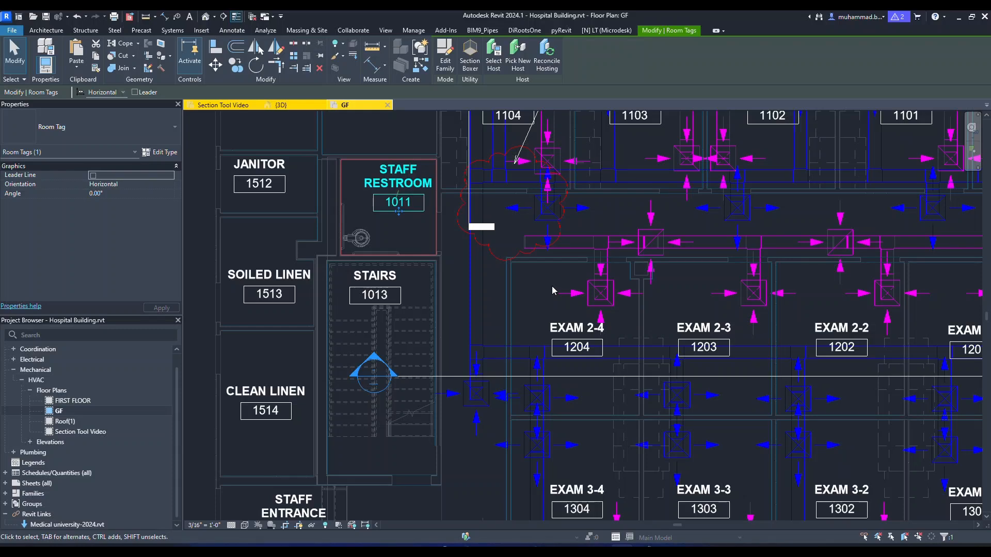
Step: Isolate the ducts and air terminal around room EXAM 2-4 of the GF plan in a 3D section box
drag(508, 220, 661, 384)
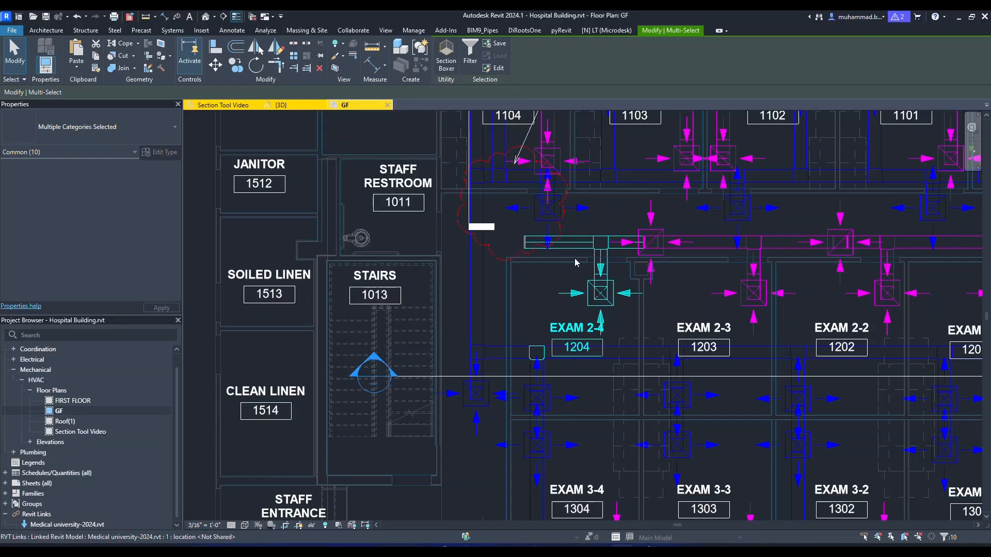
key(b)
key(x)
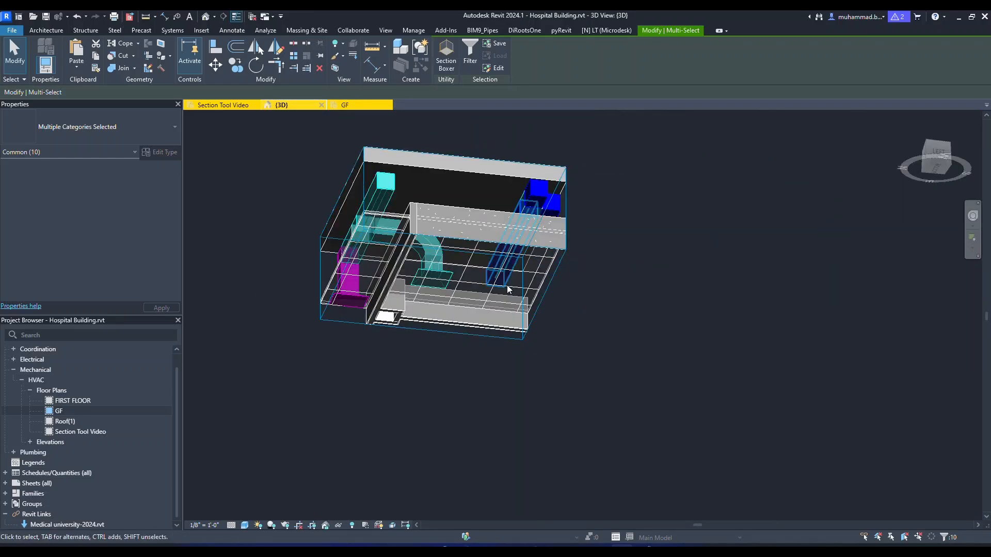
shift+middle_drag(575, 261, 395, 263)
shift+middle_drag(466, 265, 479, 161)
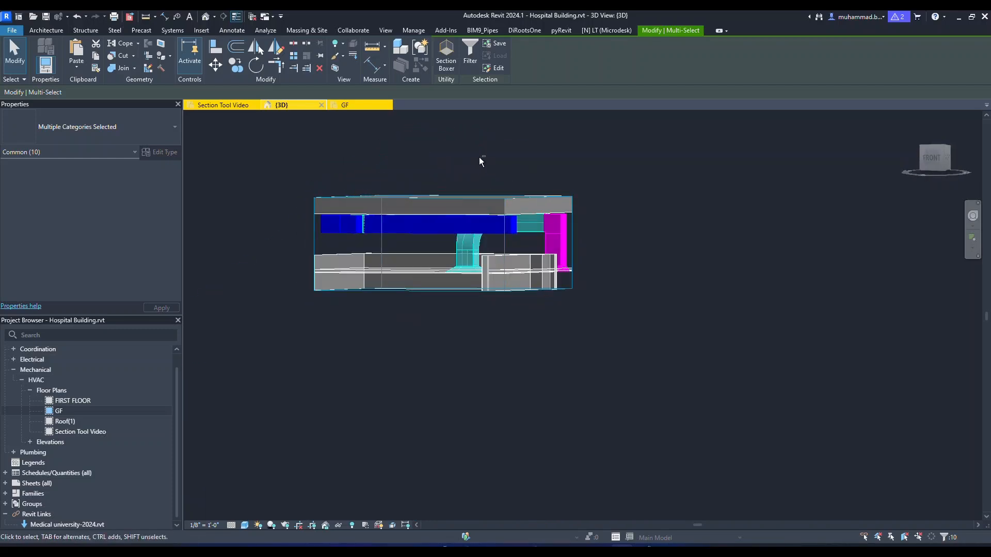
click(664, 279)
shift+middle_drag(663, 279, 566, 302)
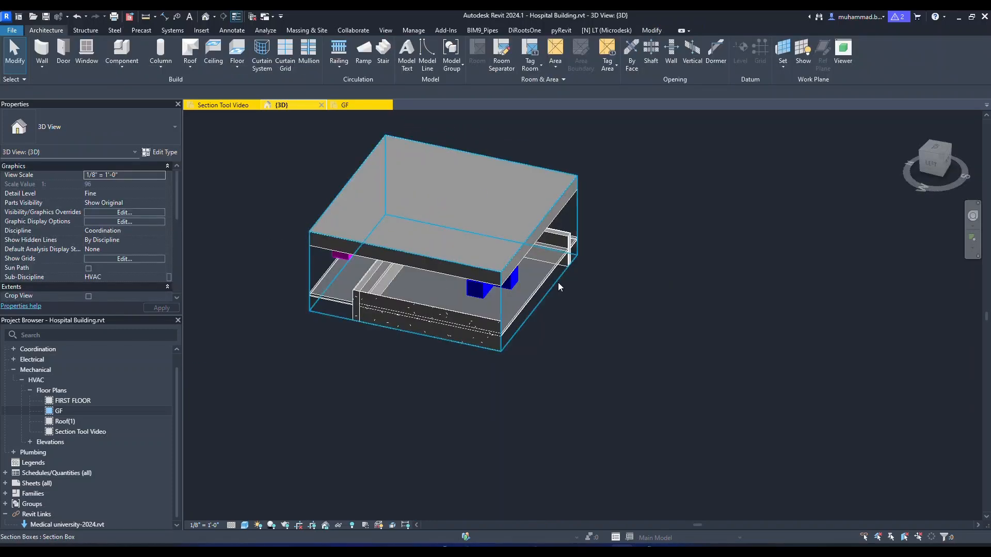
Step: Select the section box to examine its resize grips, and clear the selection
click(558, 283)
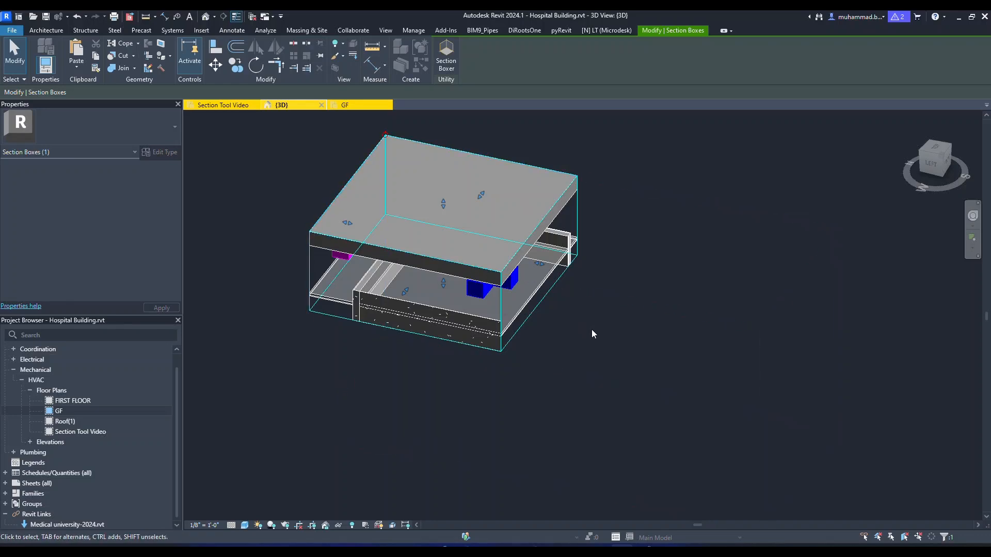
scroll(618, 334, up, 2)
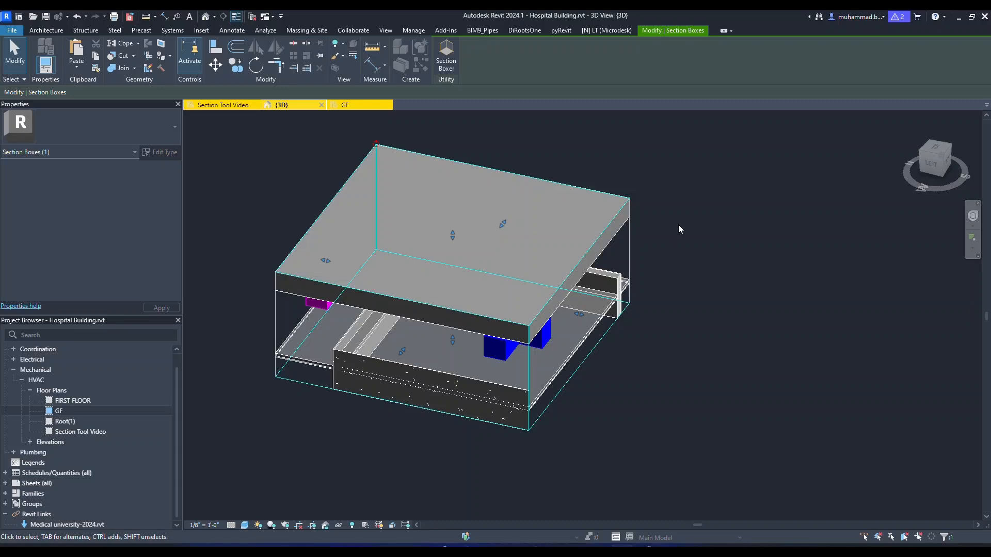
key(Escape)
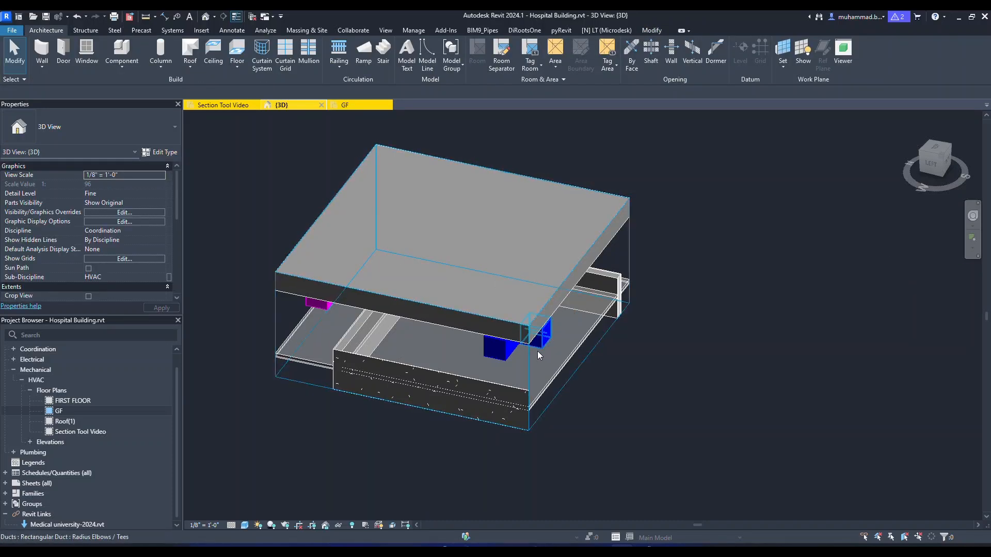
Step: Hide the Section Boxes annotation category in the 3D view's Visibility/Graphic Overrides
key(v)
key(g)
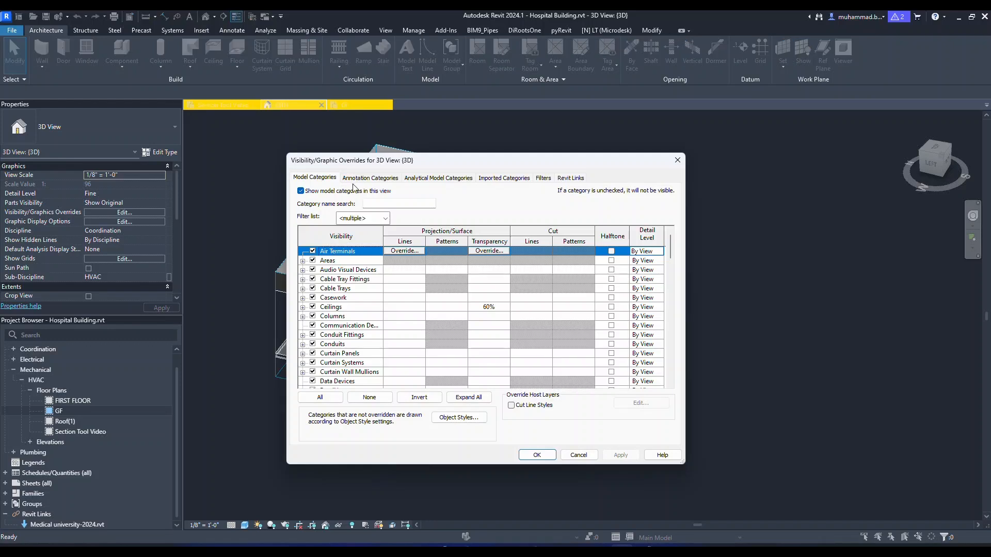
click(367, 178)
click(370, 298)
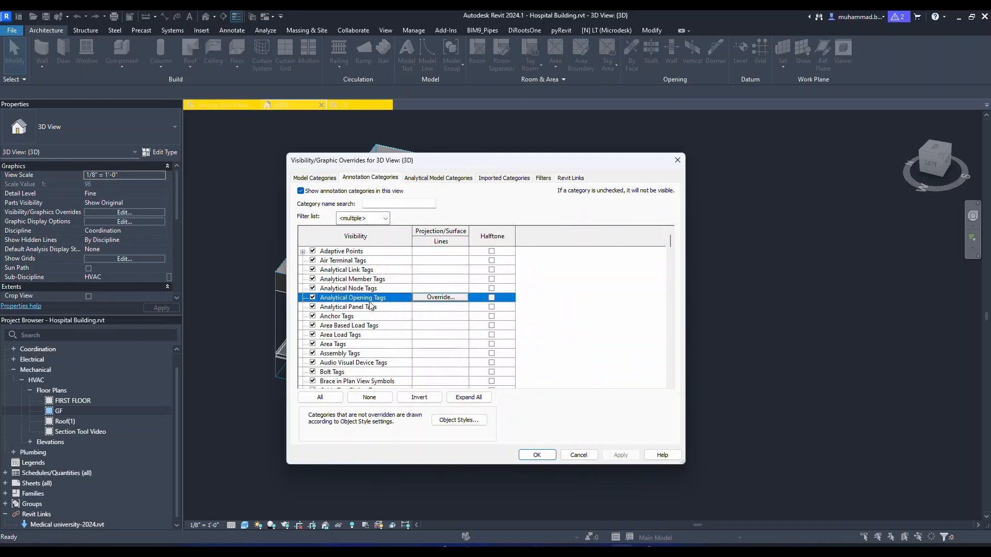
key(s)
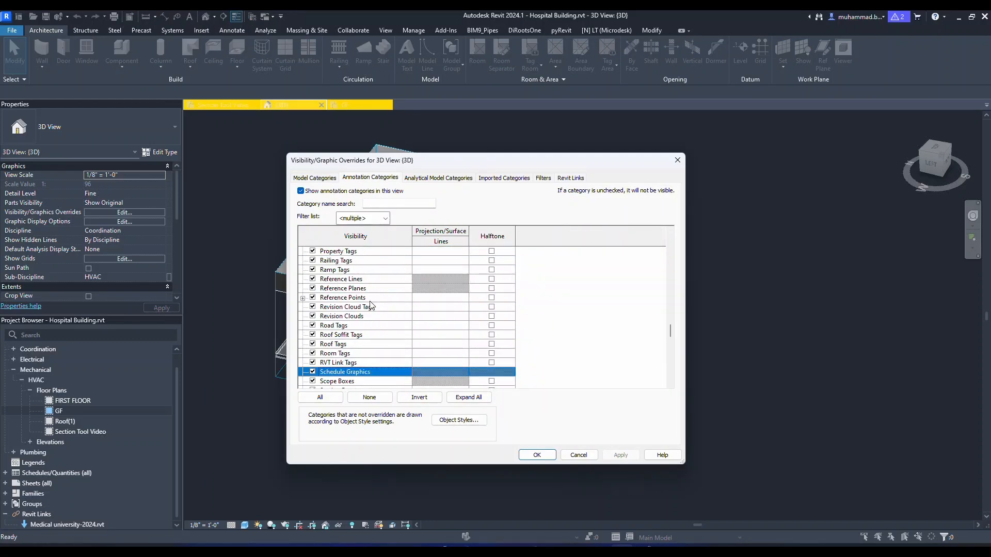
scroll(370, 306, down, 2)
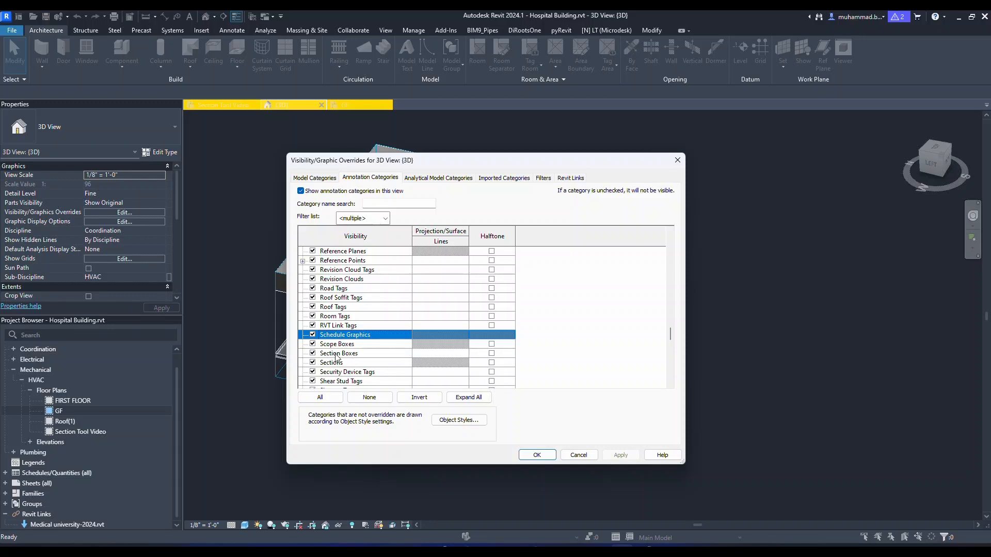
click(313, 354)
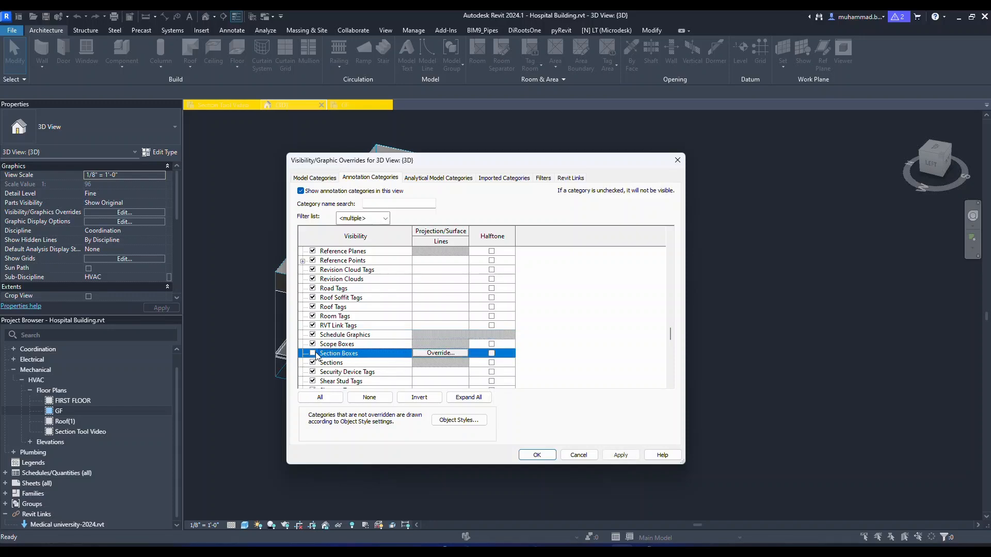
click(535, 456)
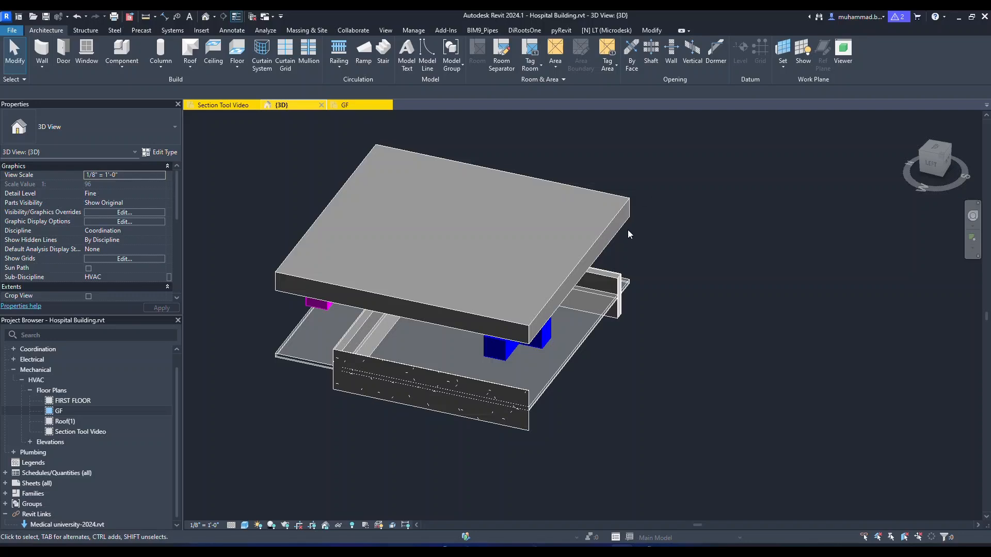
Step: Turn the Section Boxes annotation category back on in the 3D view's Visibility/Graphic Overrides
key(v)
key(g)
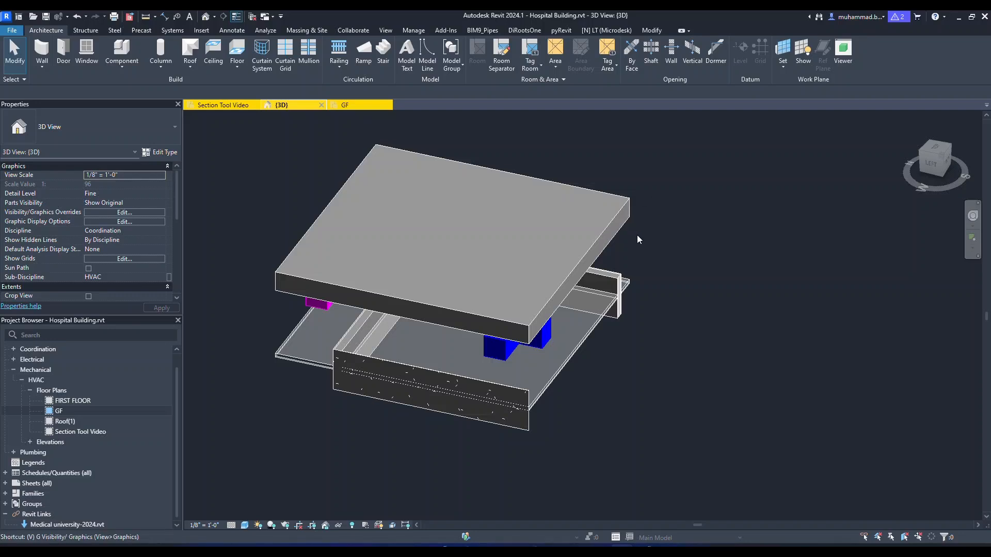
click(370, 178)
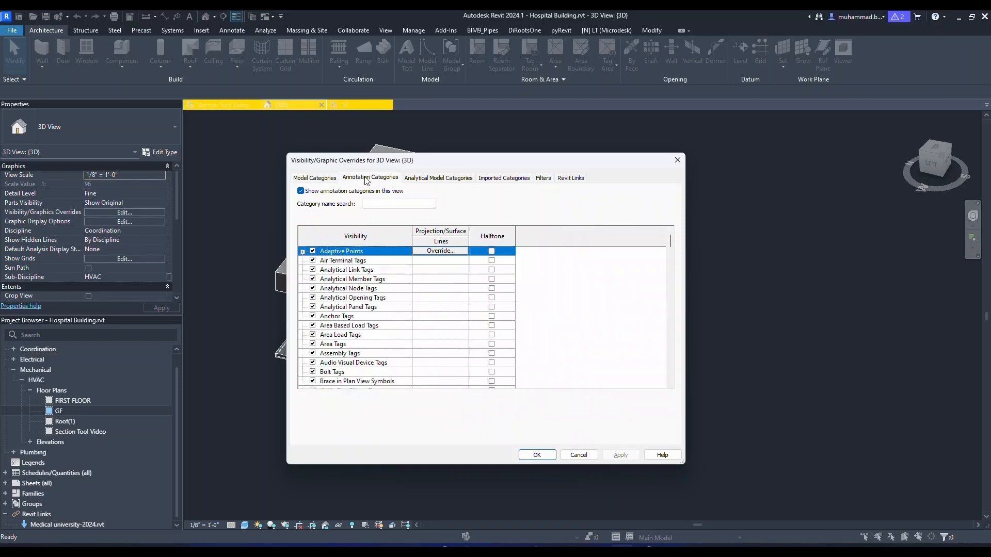
scroll(357, 310, down, 5)
click(357, 308)
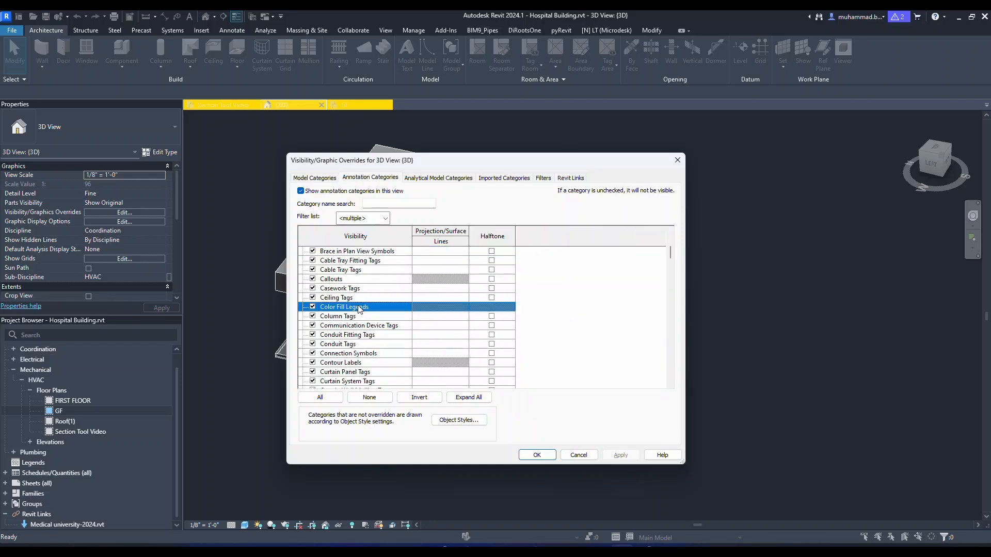
key(s)
key(s)
key(s)
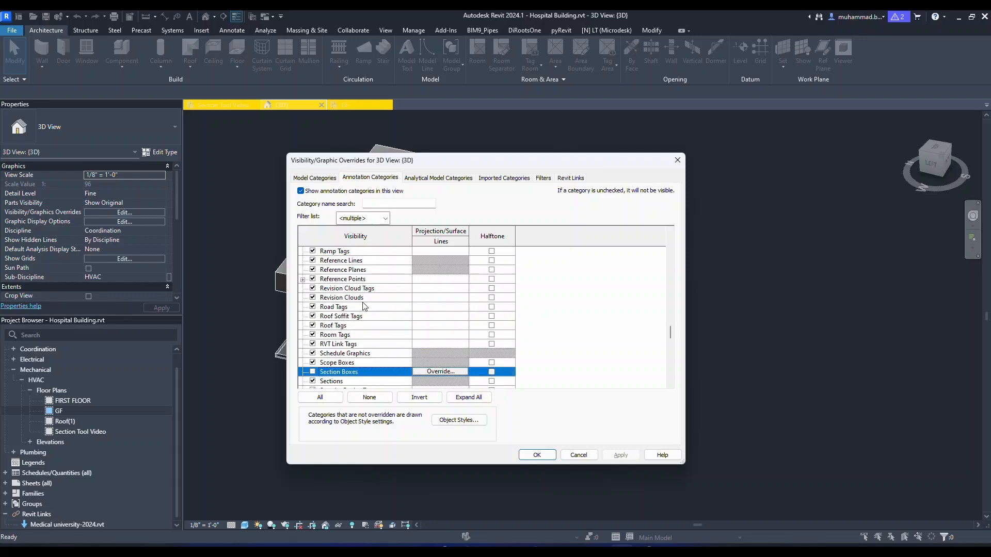
scroll(352, 338, down, 1)
click(313, 344)
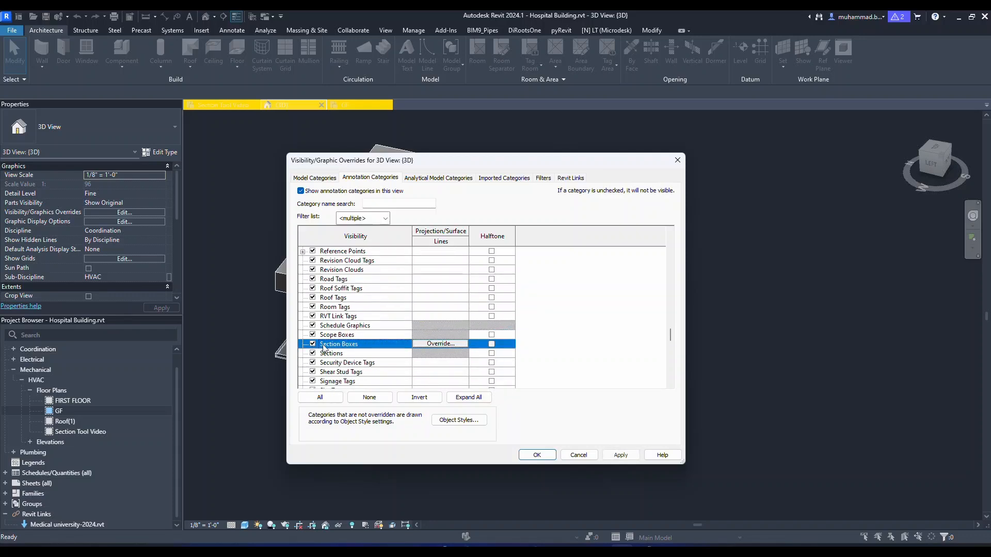
click(536, 454)
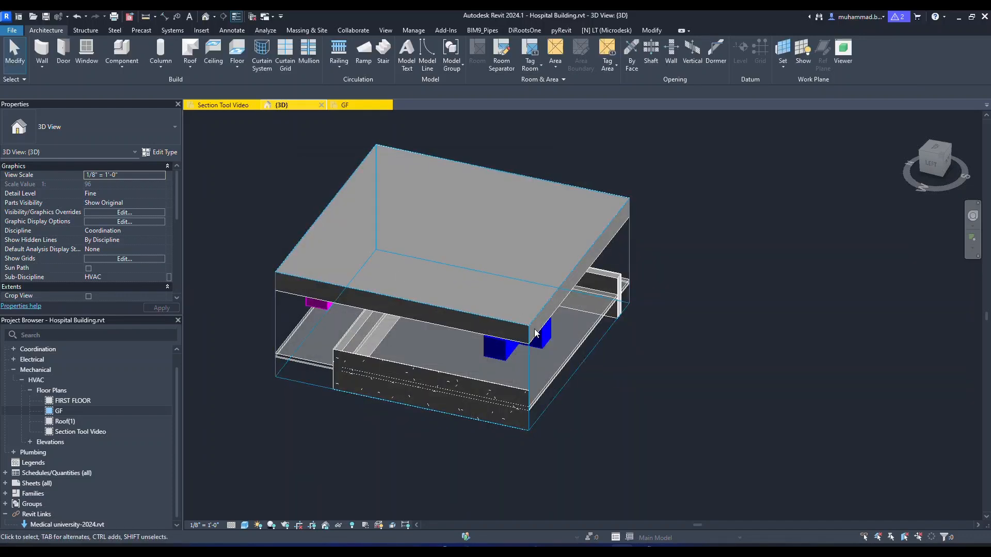
Step: Switch off the Section Box extent in the 3D view's properties
scroll(528, 327, down, 2)
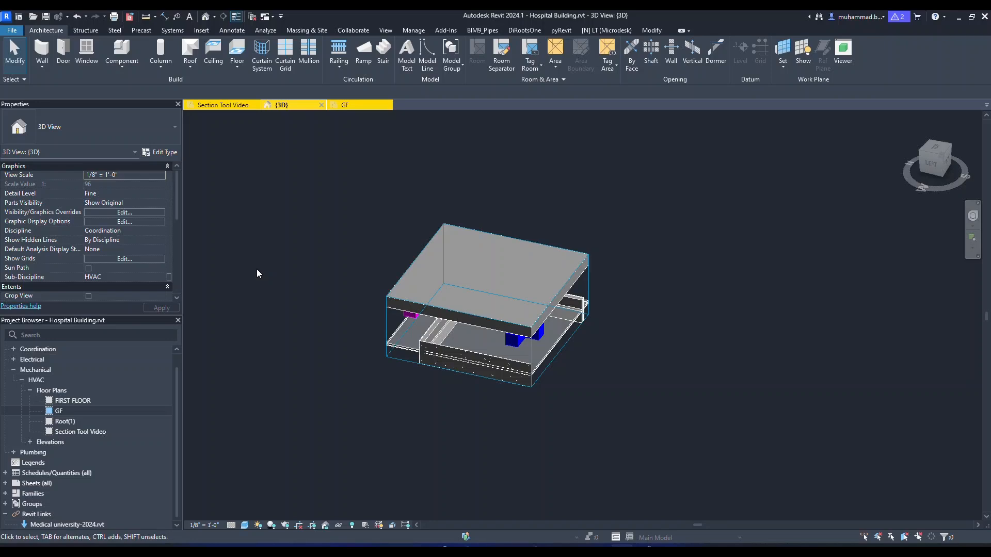
scroll(126, 242, down, 5)
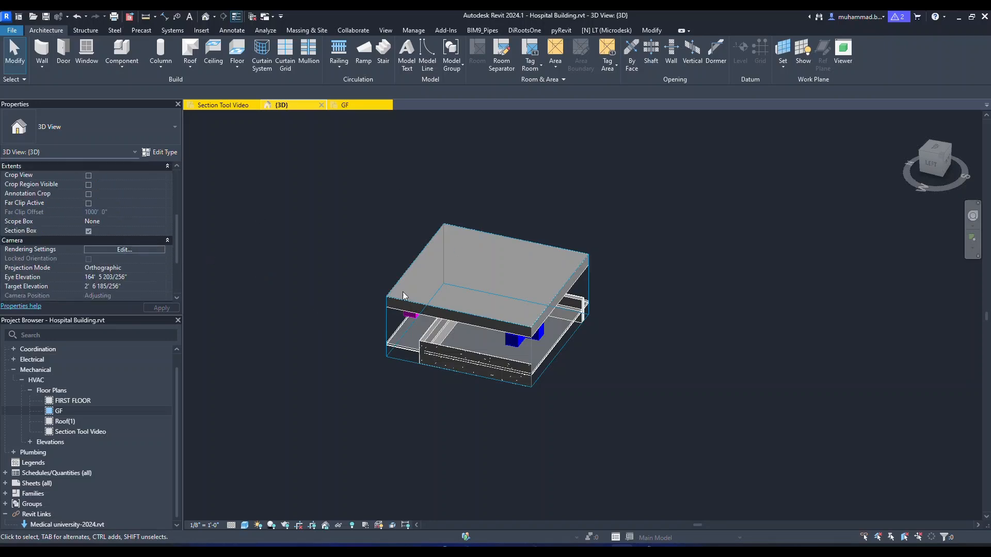
scroll(124, 227, down, 3)
scroll(77, 237, up, 5)
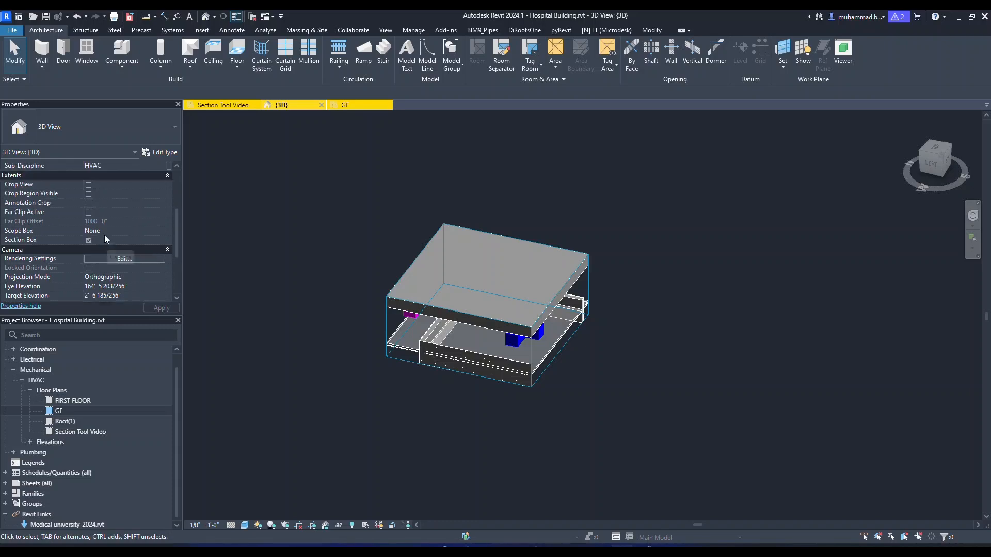
scroll(23, 235, up, 2)
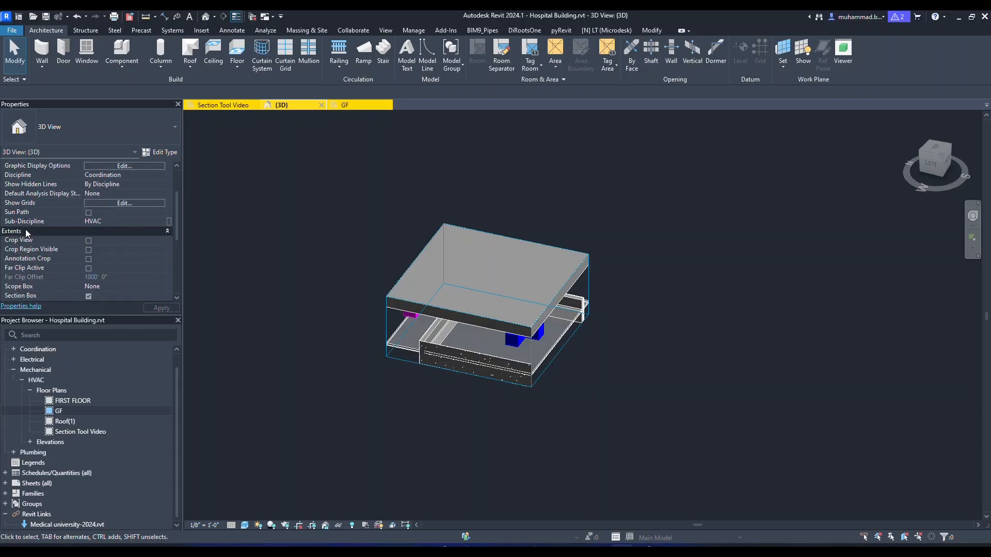
scroll(26, 233, down, 2)
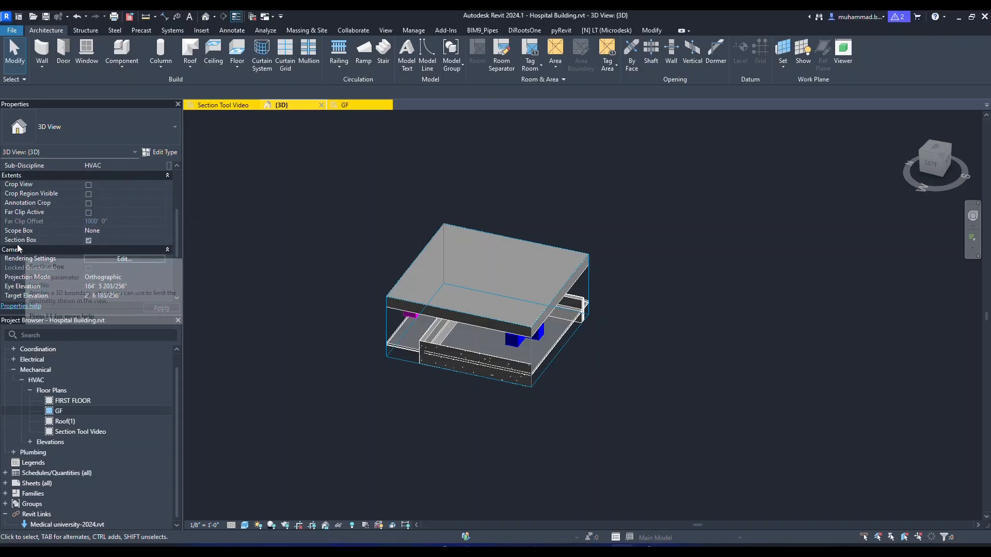
click(87, 241)
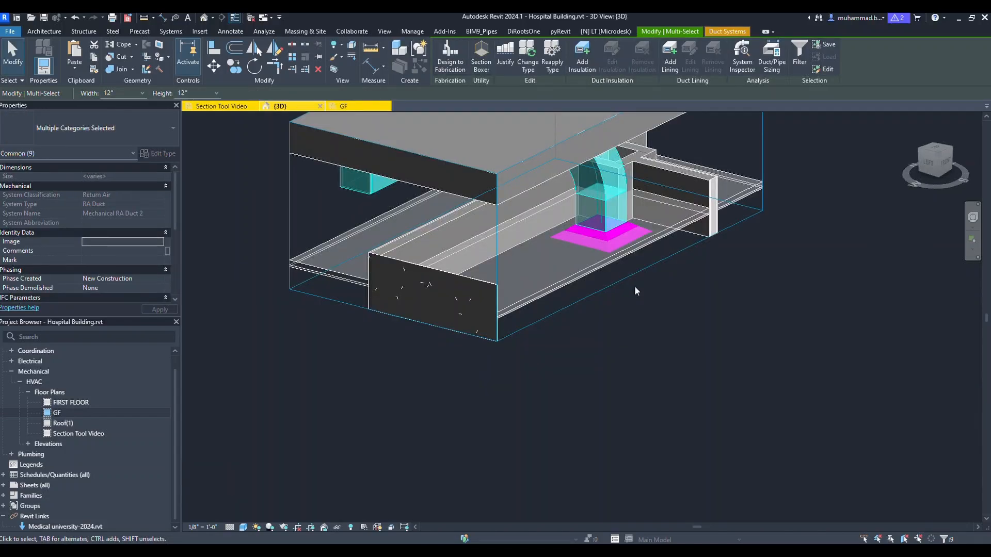
Step: From the Front view, extend the section box upward and downward so it spans the GF and FIRST FLOOR levels
click(762, 147)
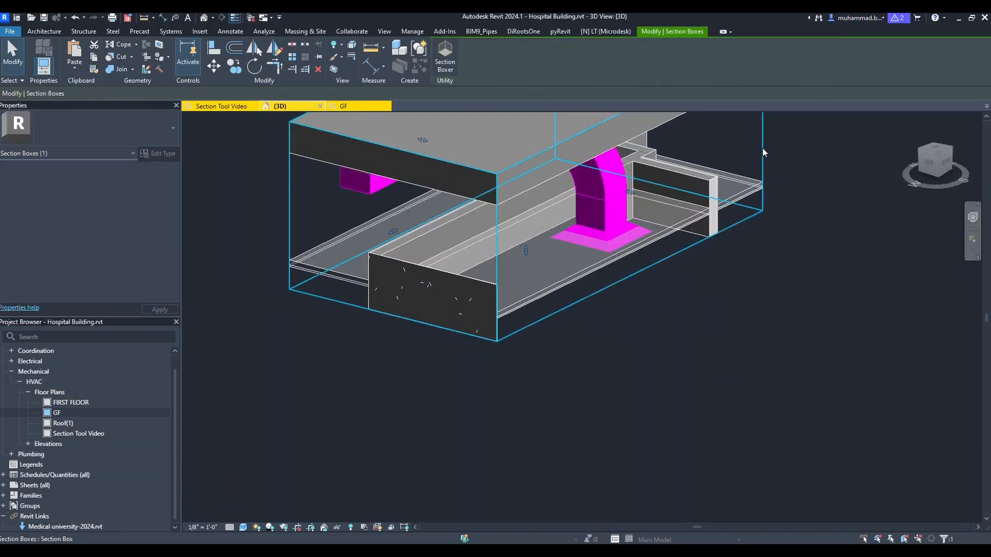
click(940, 165)
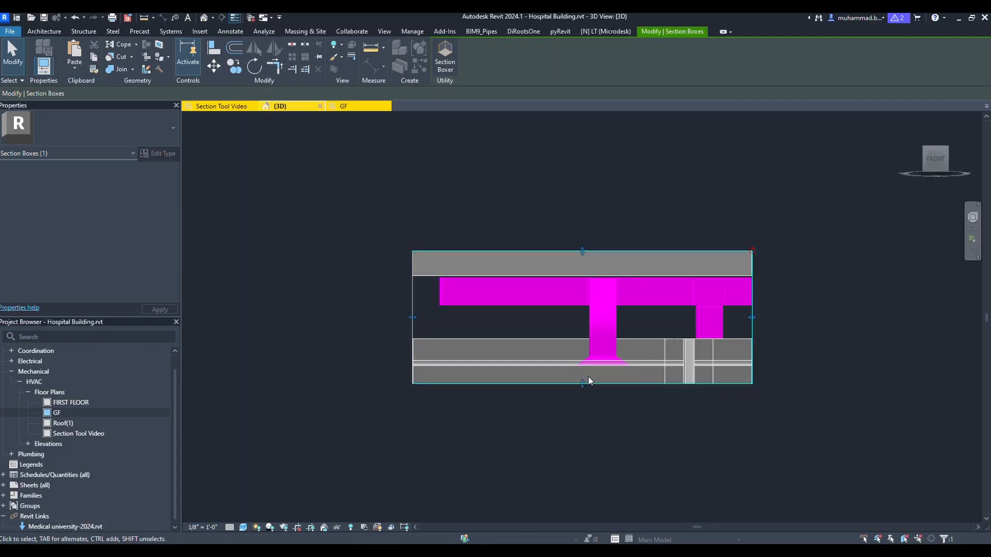
drag(583, 252, 586, 231)
drag(582, 384, 597, 499)
scroll(582, 401, down, 3)
drag(581, 432, 590, 488)
middle_drag(645, 343, 611, 264)
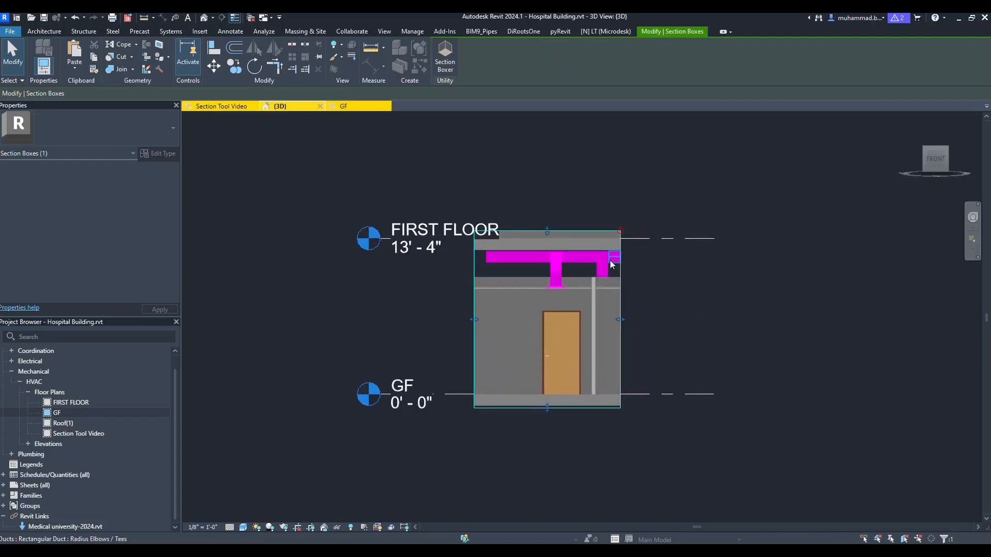
Step: Widen the section box to the east and west, and extend it north across the corridor from the Top view
drag(619, 320, 723, 320)
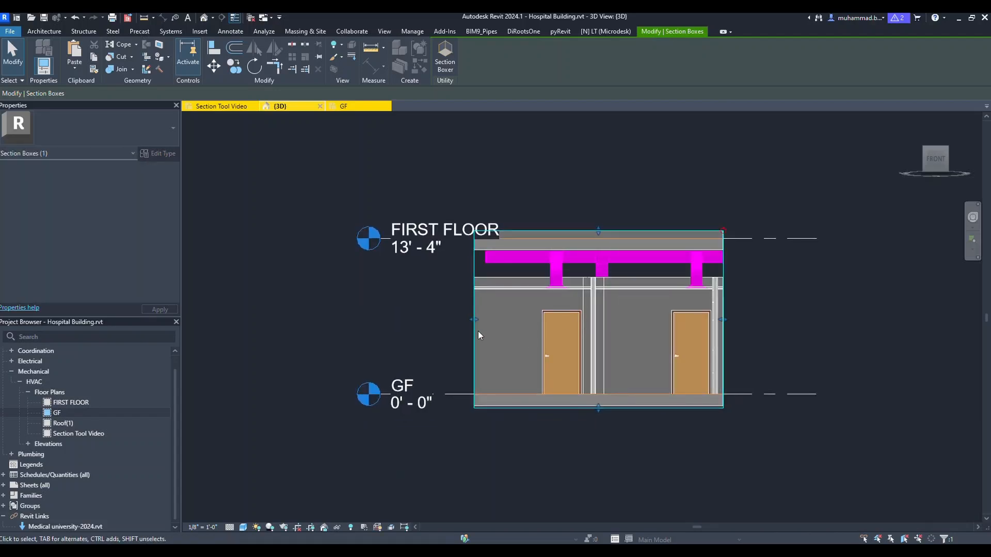
drag(474, 319, 444, 320)
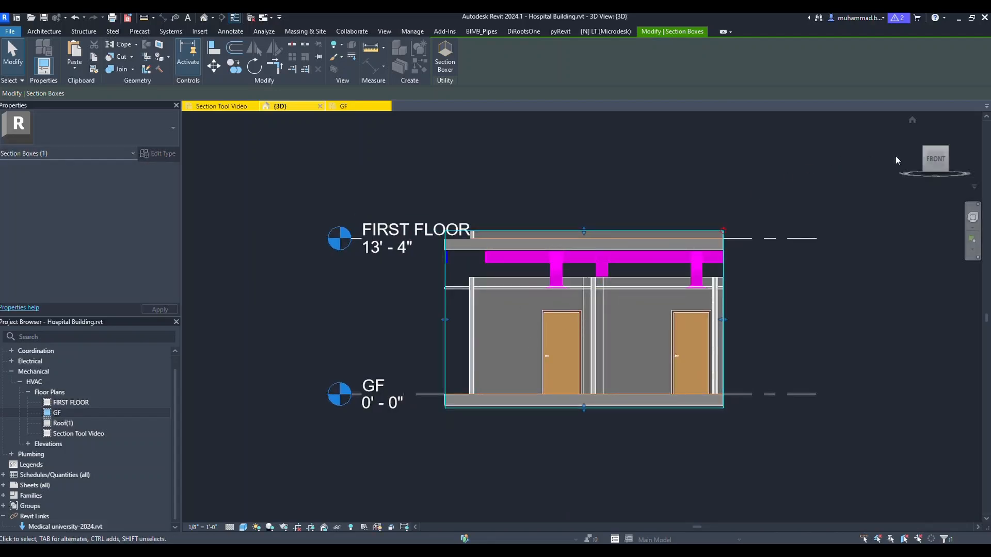
click(933, 140)
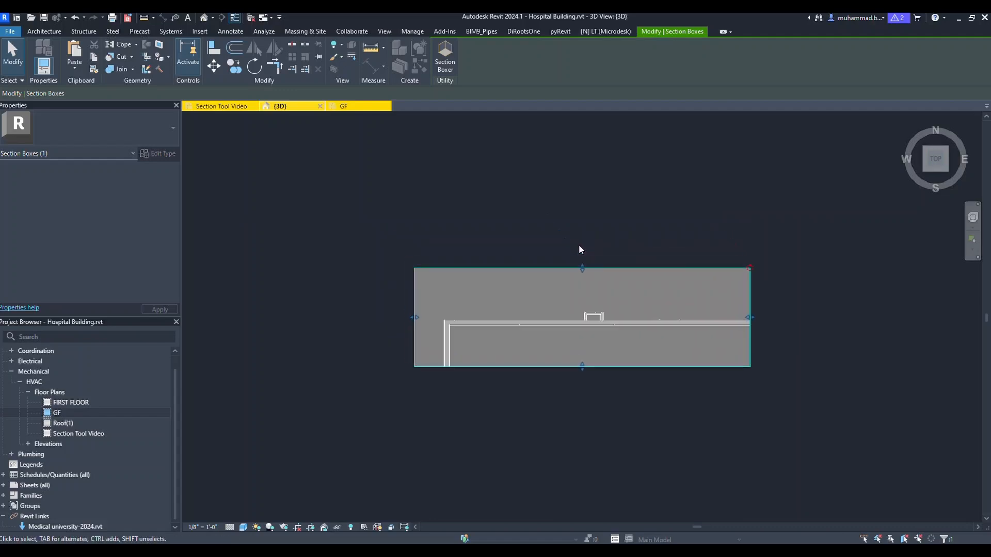
drag(581, 268, 582, 193)
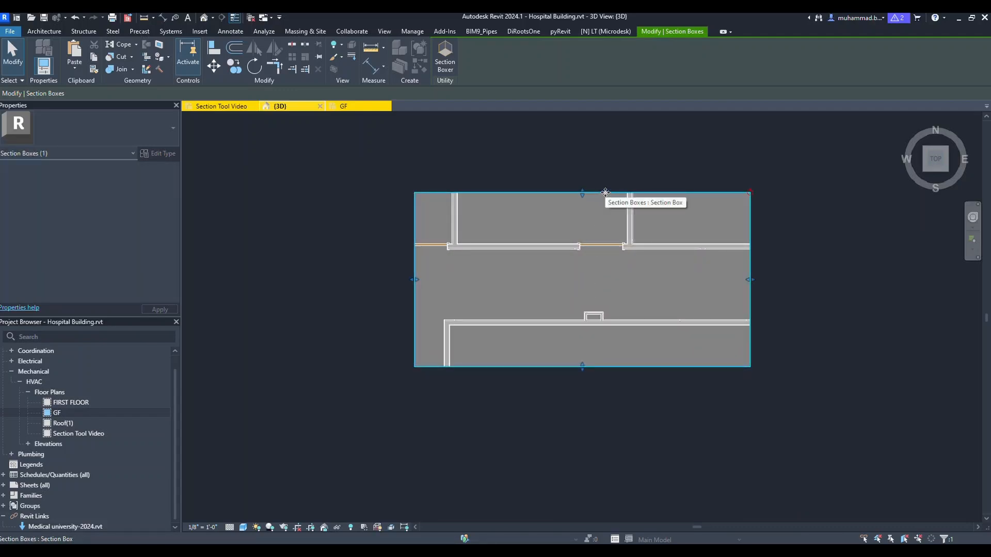
Step: From the Top view, move the section box south over the rooms and try rotating it about its vertical axis
drag(605, 191, 626, 312)
middle_drag(586, 398, 495, 264)
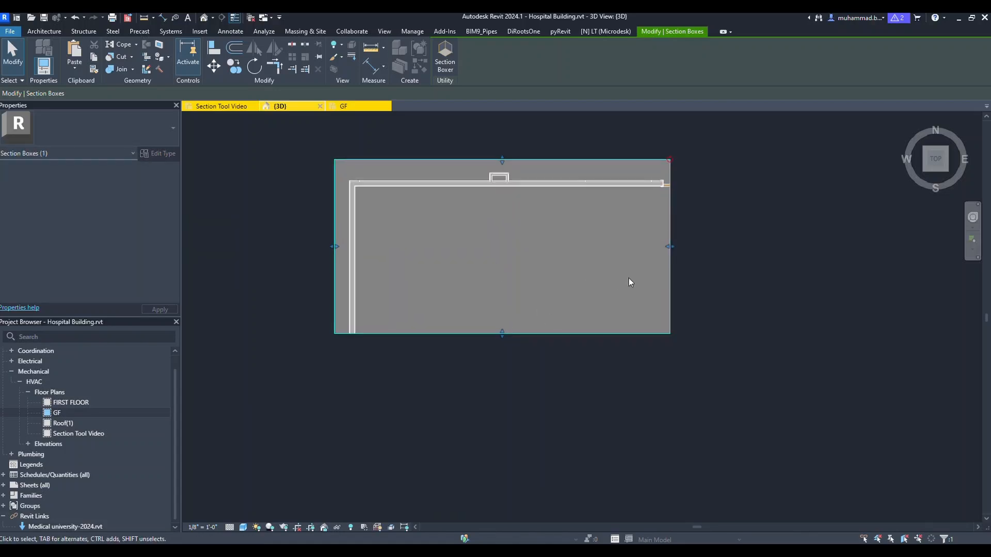
click(669, 160)
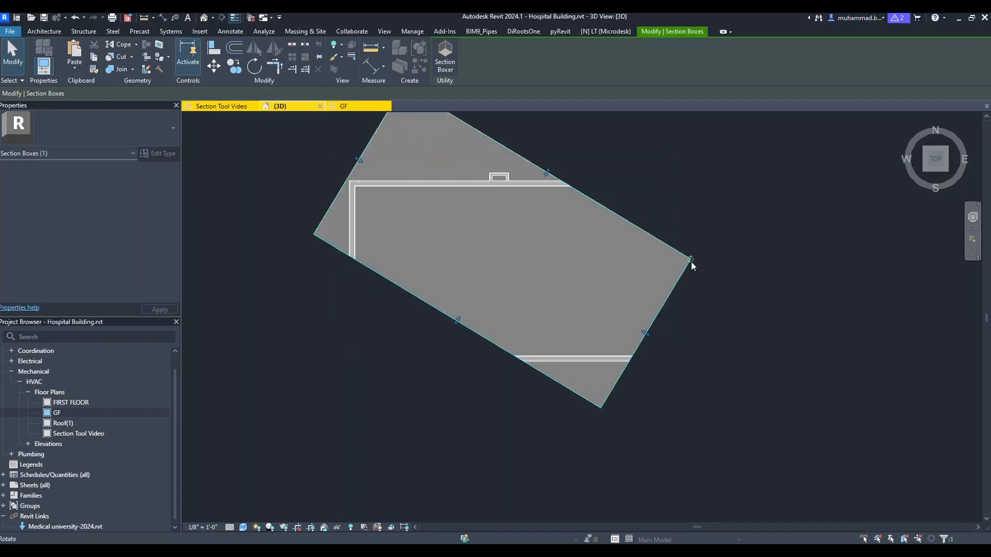
click(690, 171)
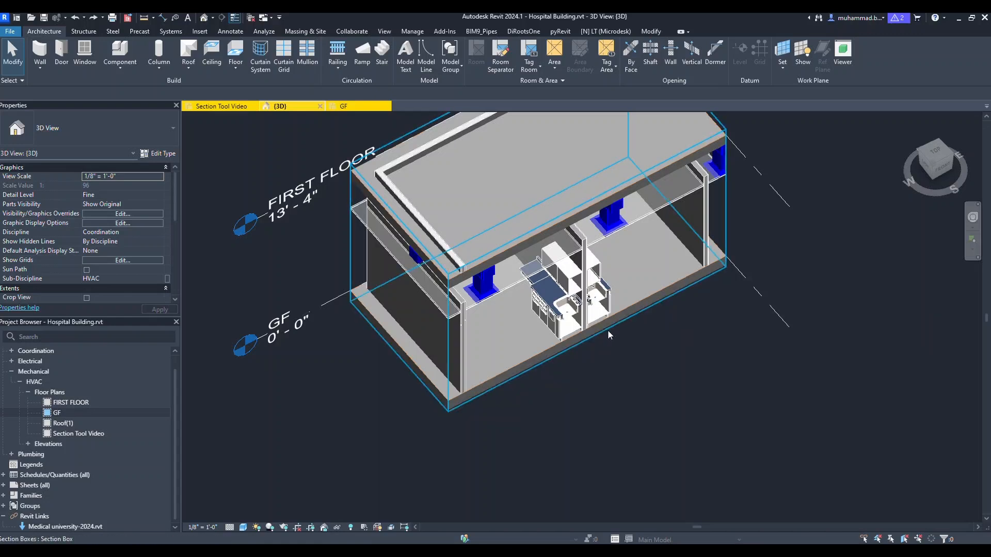
Step: In the 3D view, extend the section box west past the red-walled staircase and south beyond the building's front facade
scroll(626, 330, down, 1)
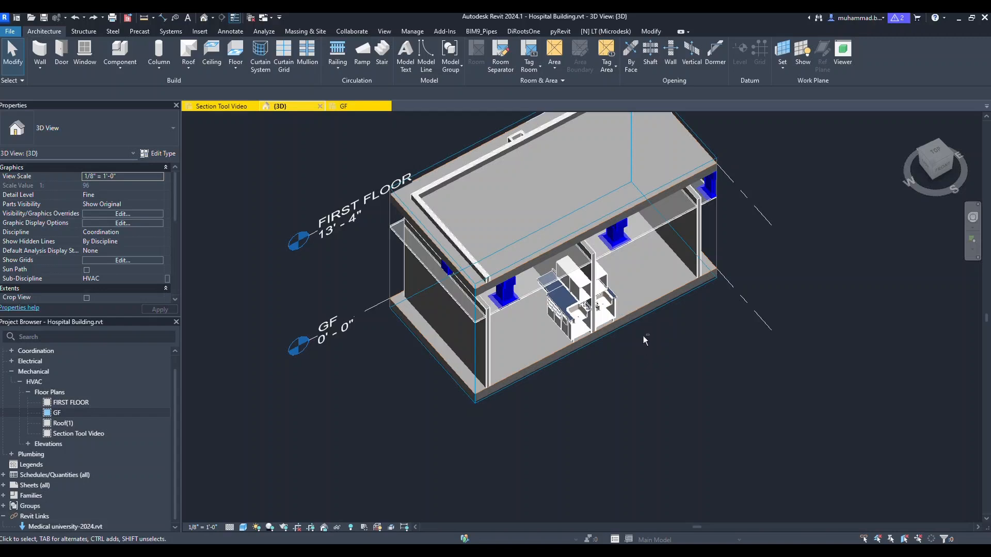
shift+middle_drag(651, 287, 684, 289)
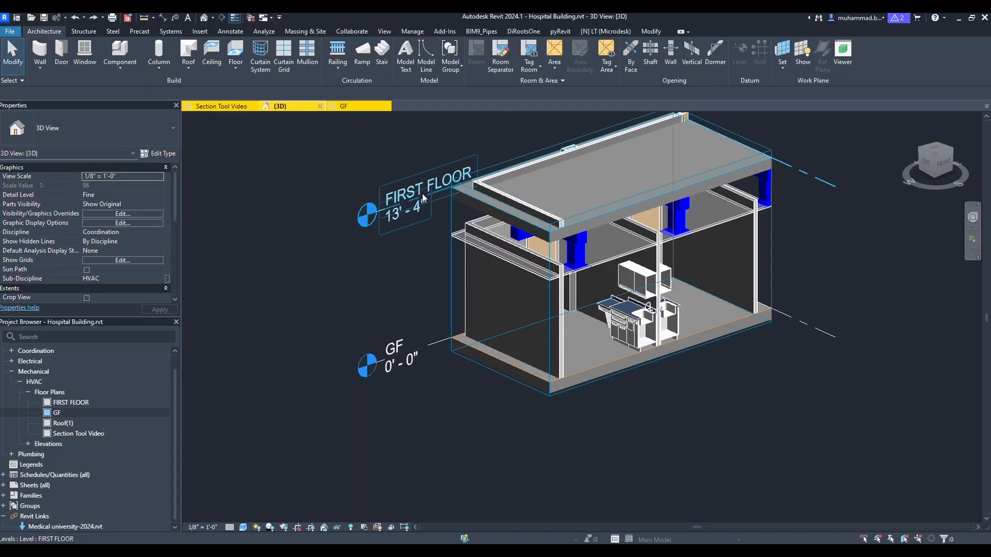
scroll(407, 189, down, 3)
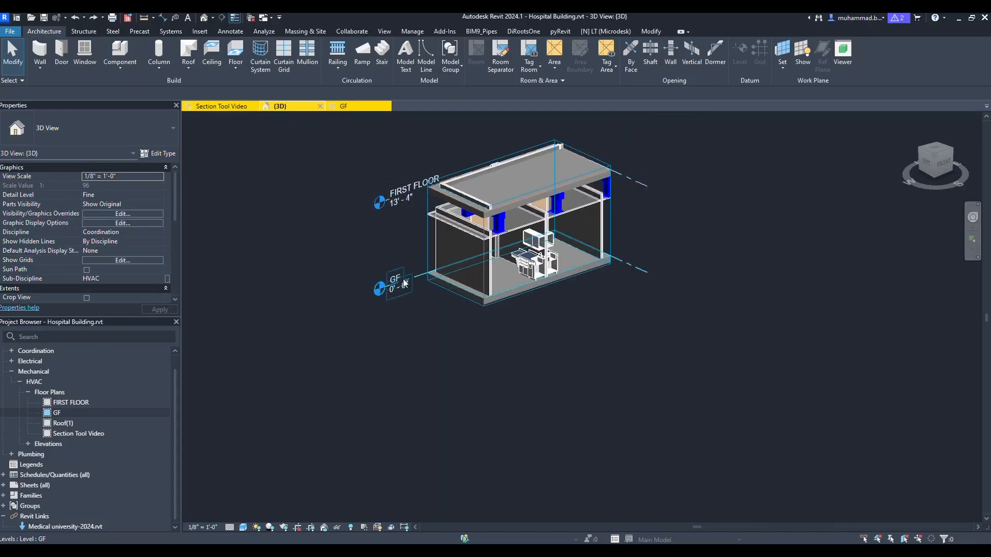
click(469, 301)
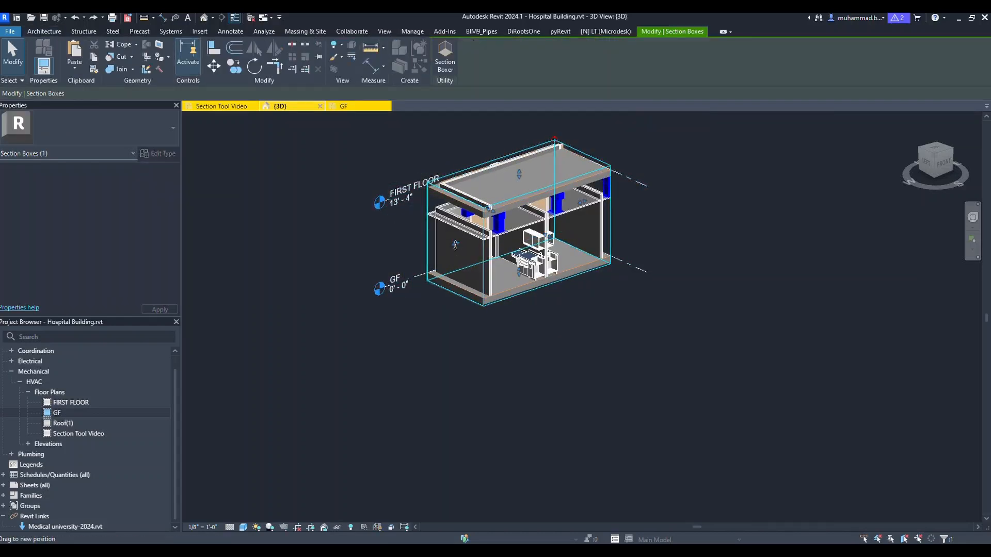
drag(455, 245, 354, 278)
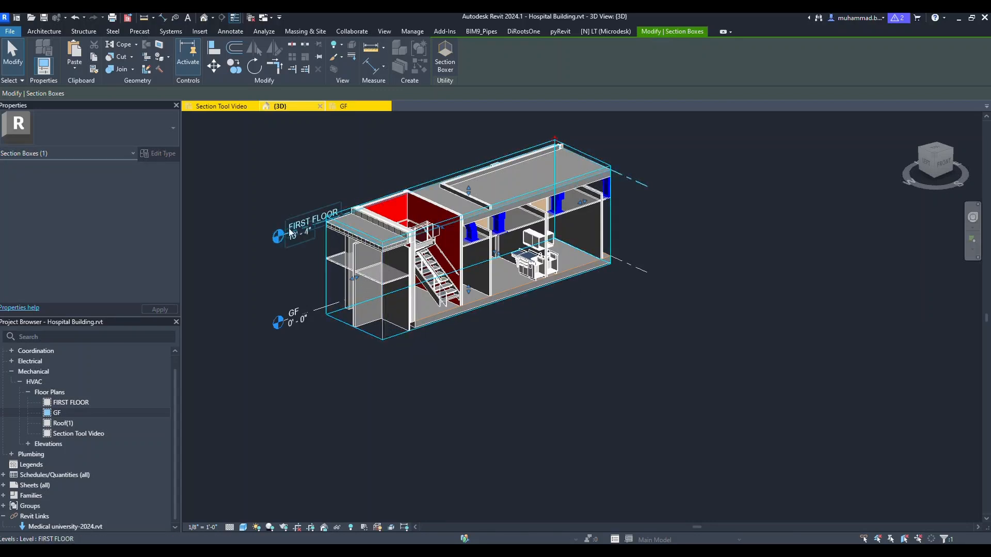
scroll(317, 273, up, 4)
middle_drag(380, 308, 414, 329)
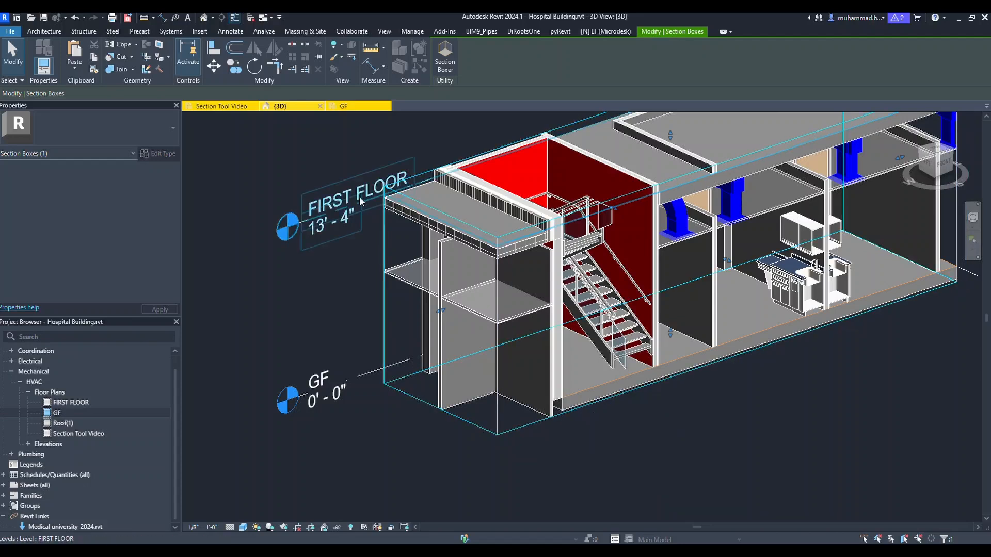
scroll(318, 202, down, 4)
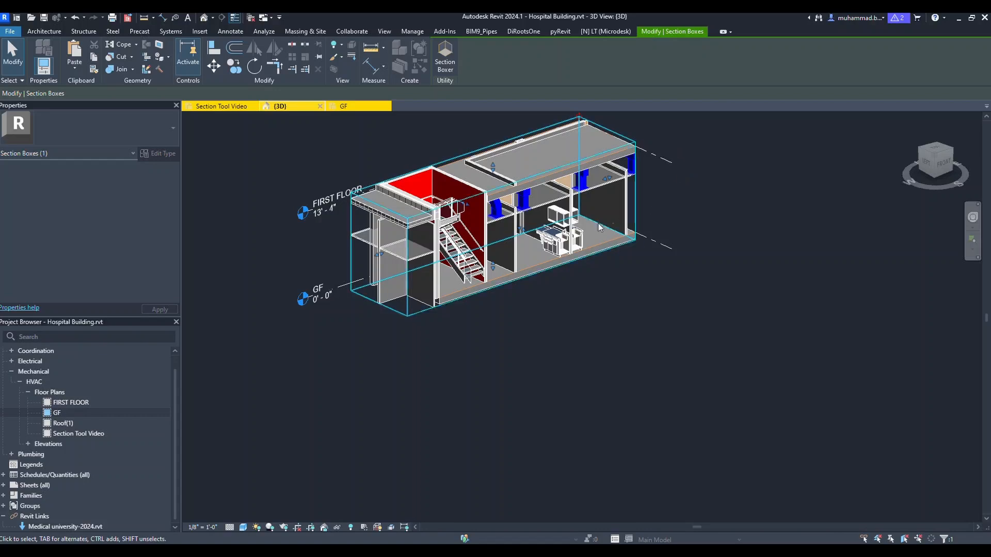
drag(619, 295, 624, 292)
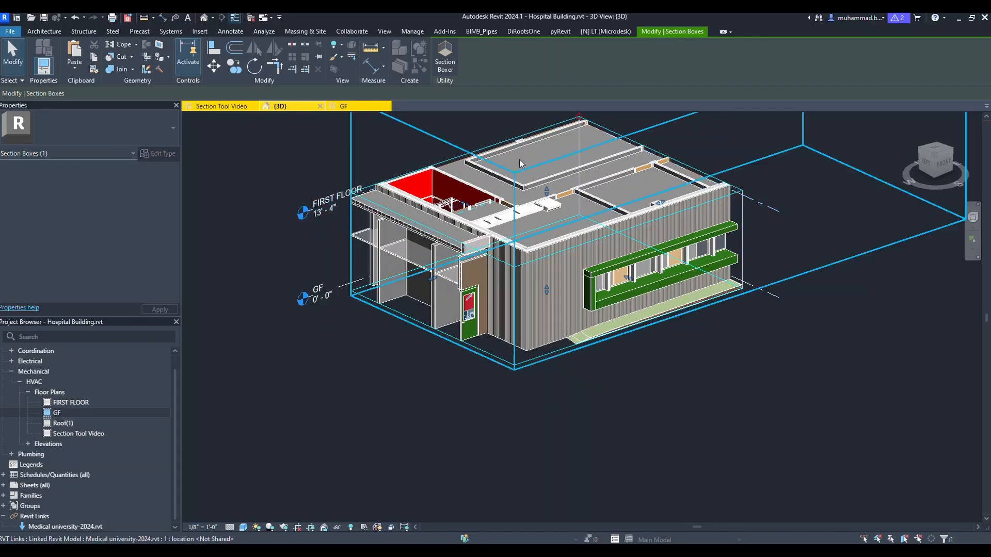
click(674, 358)
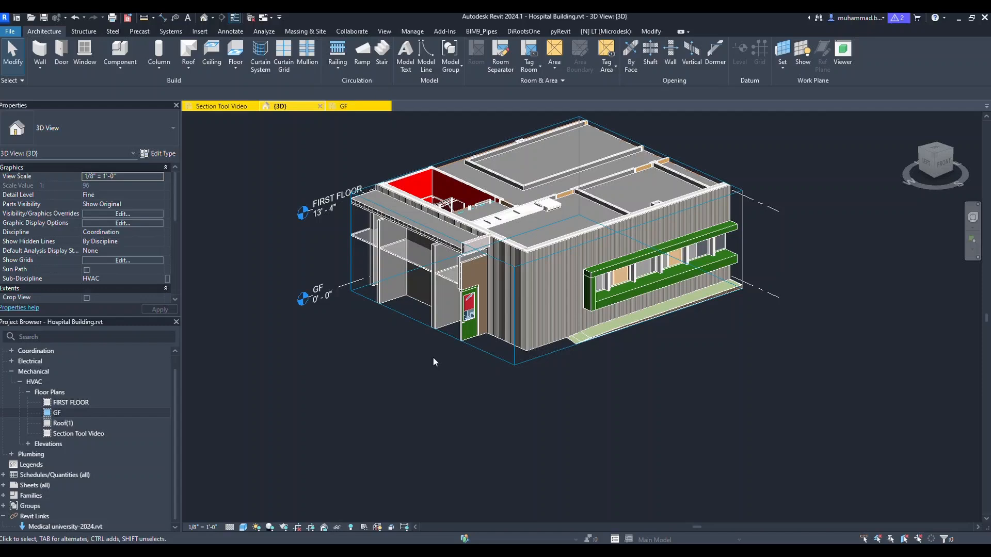
Step: Draw scope boxes with a height of 40' 0" in the GF floor plan, including one around the pharmacy side
click(230, 30)
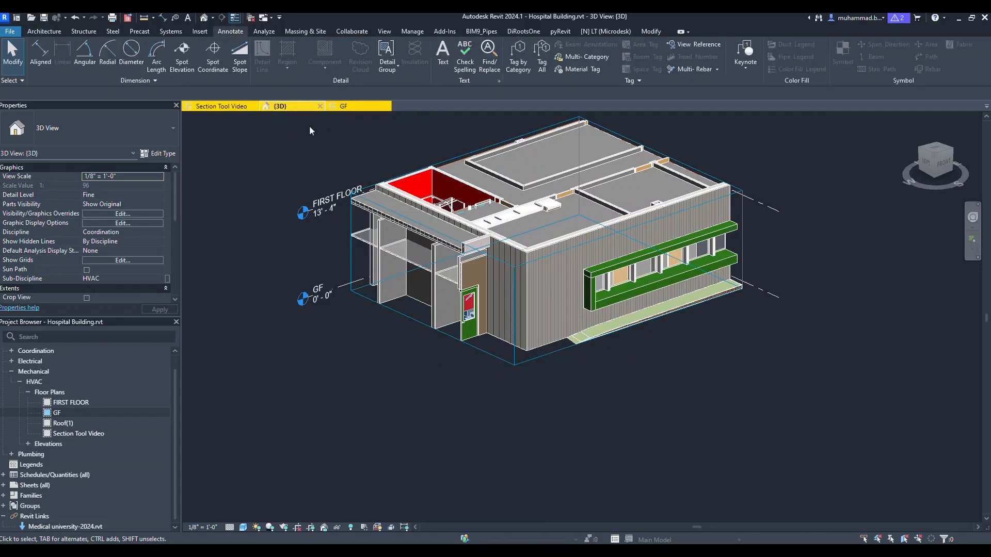
click(349, 107)
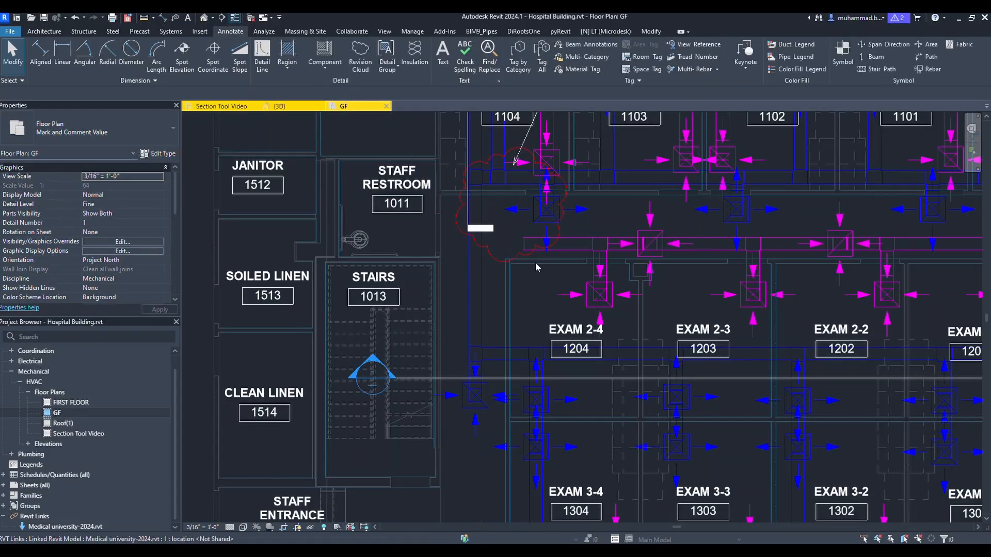
click(385, 31)
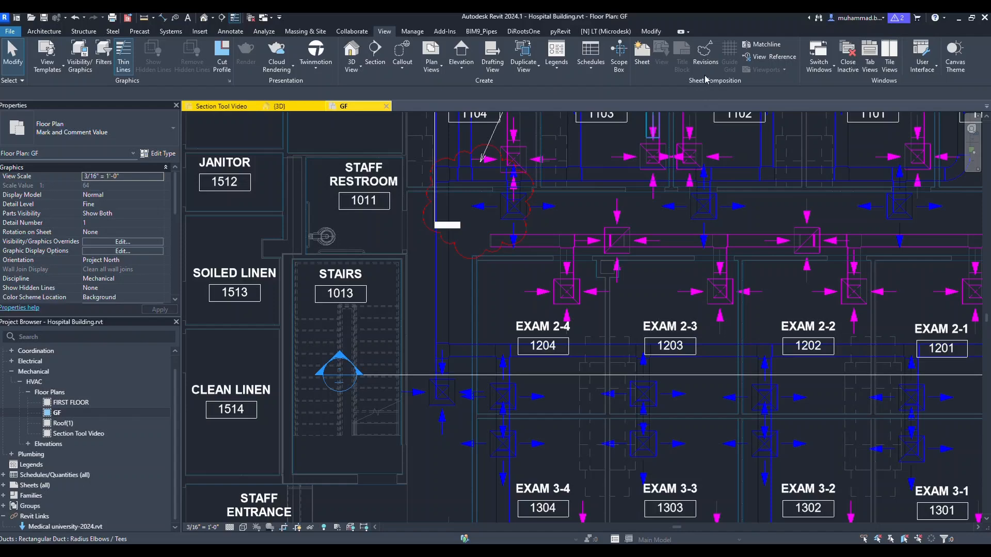
click(622, 63)
scroll(401, 214, down, 2)
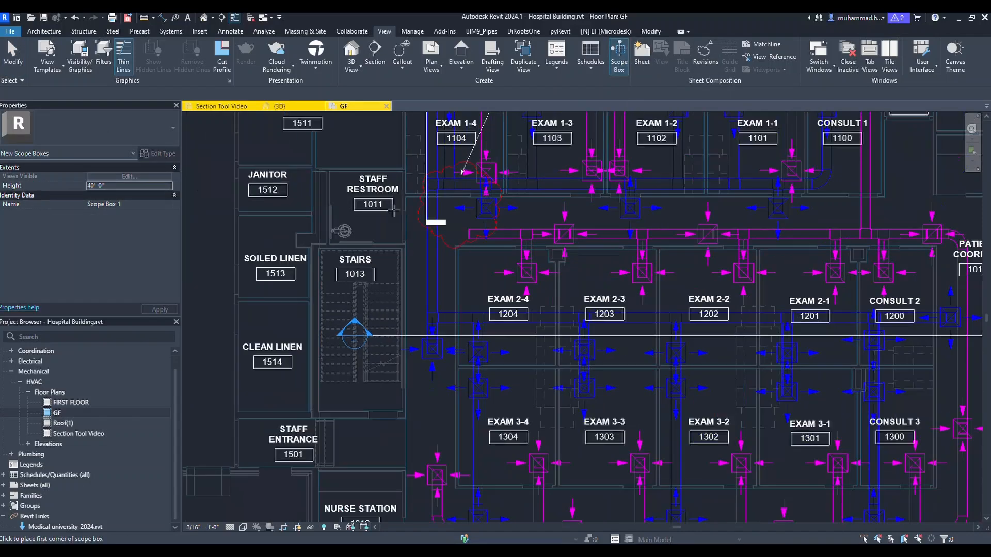
scroll(407, 271, down, 4)
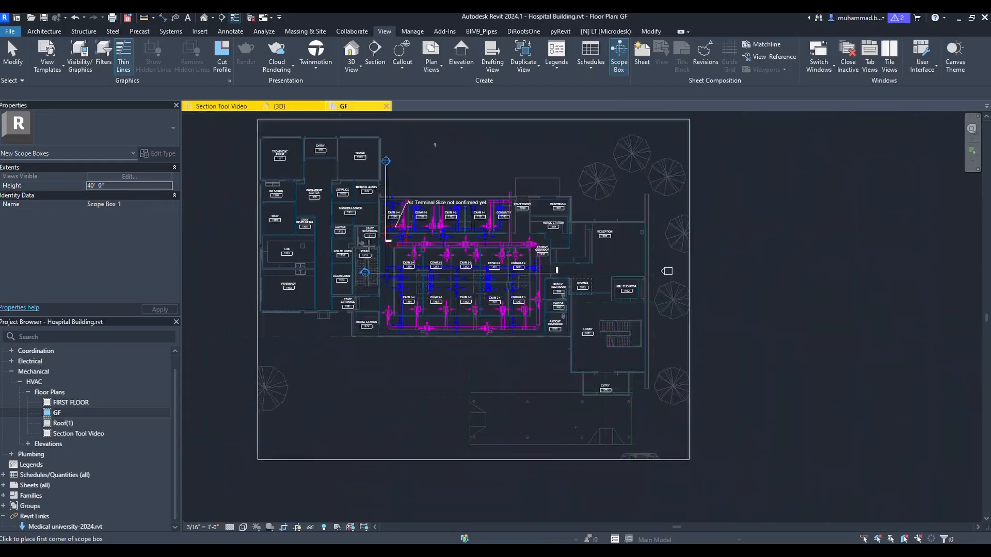
middle_drag(399, 226, 474, 224)
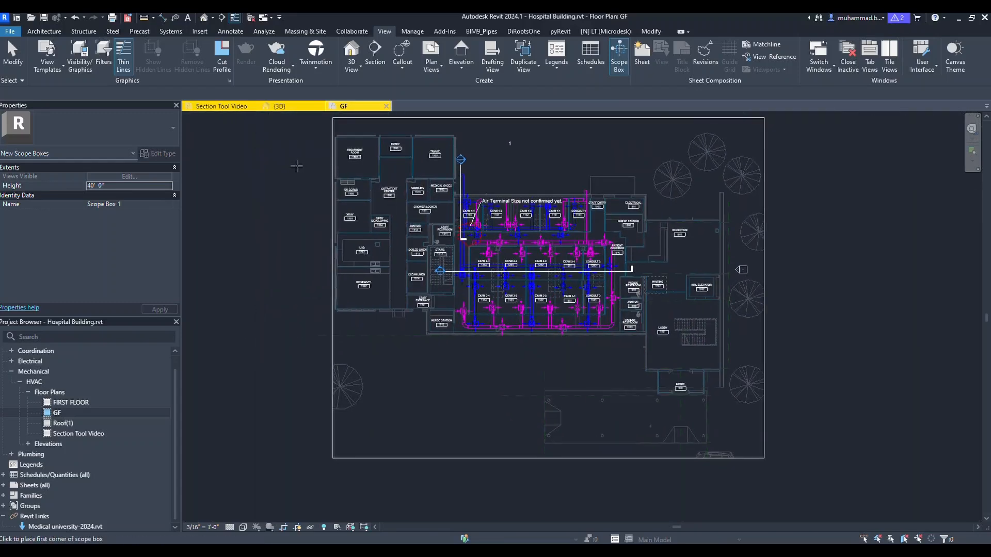
click(342, 277)
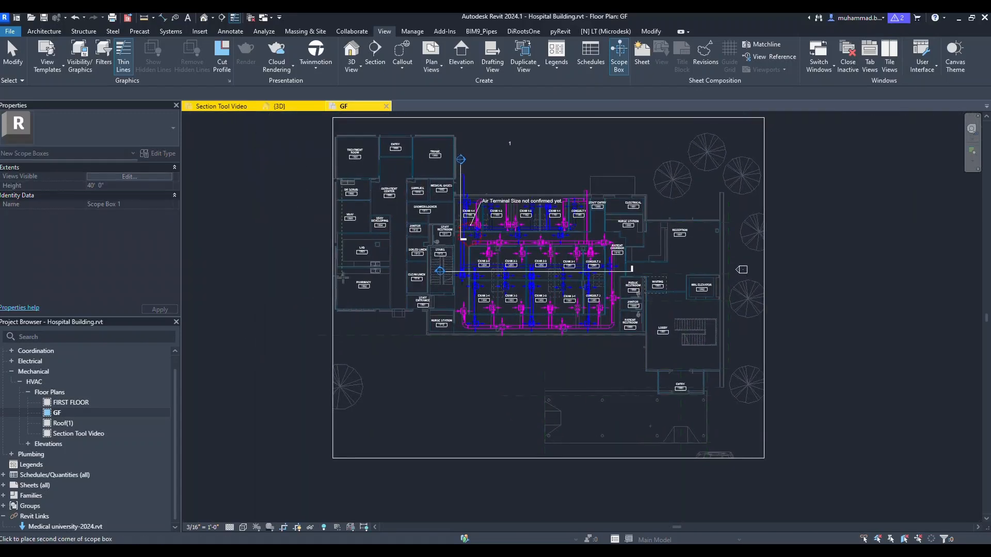
click(361, 334)
click(620, 361)
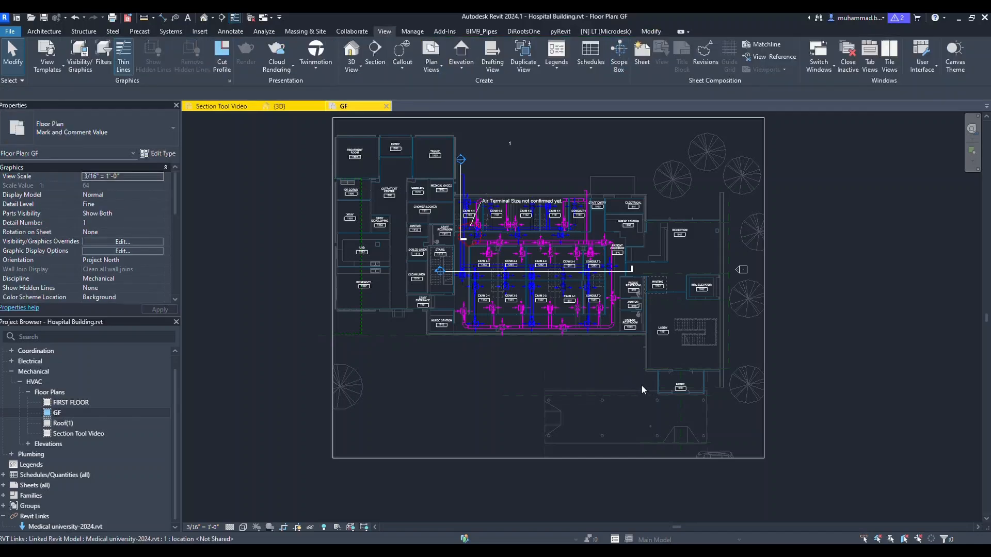
click(619, 62)
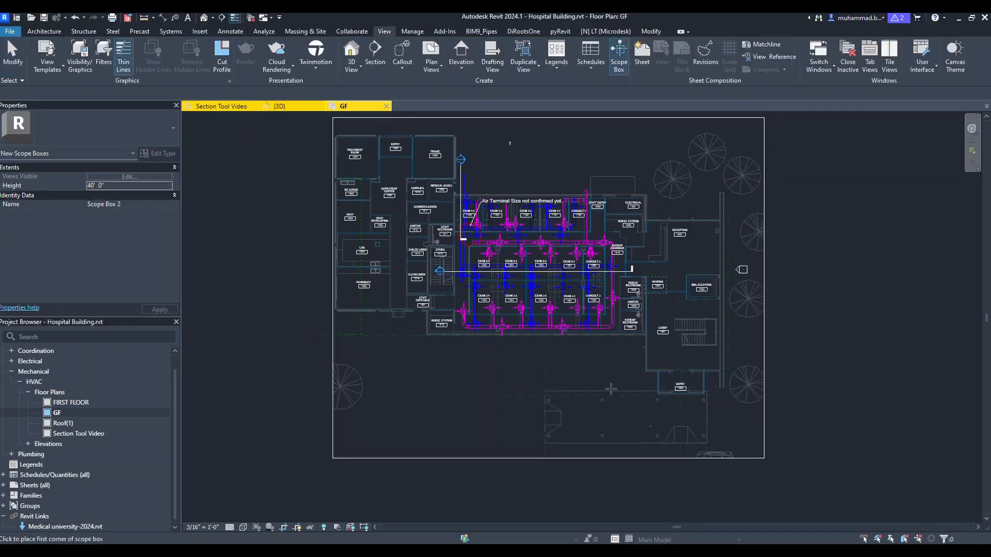
click(783, 466)
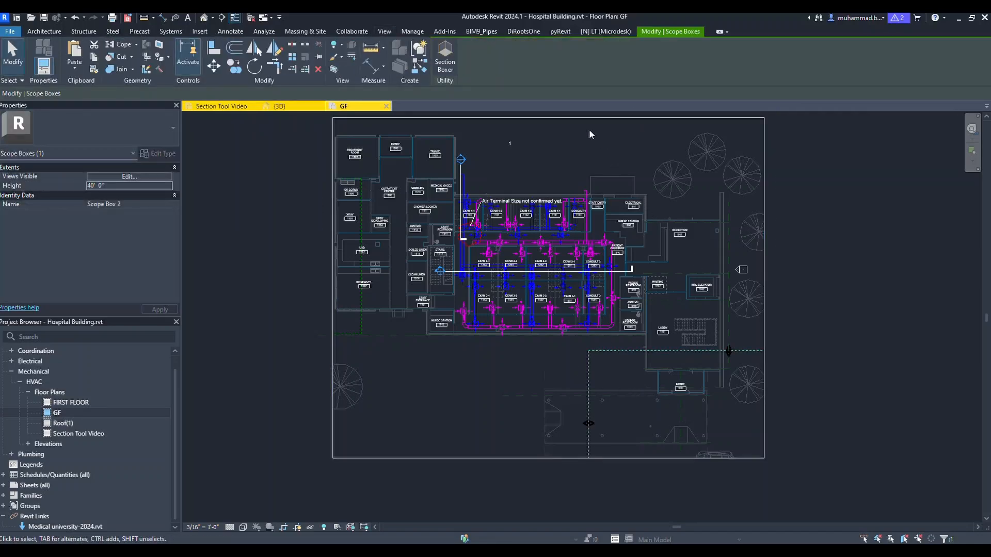
Step: Compare the dashed scope boxes with the section box from several angles in the 3D view
click(289, 107)
scroll(594, 307, down, 5)
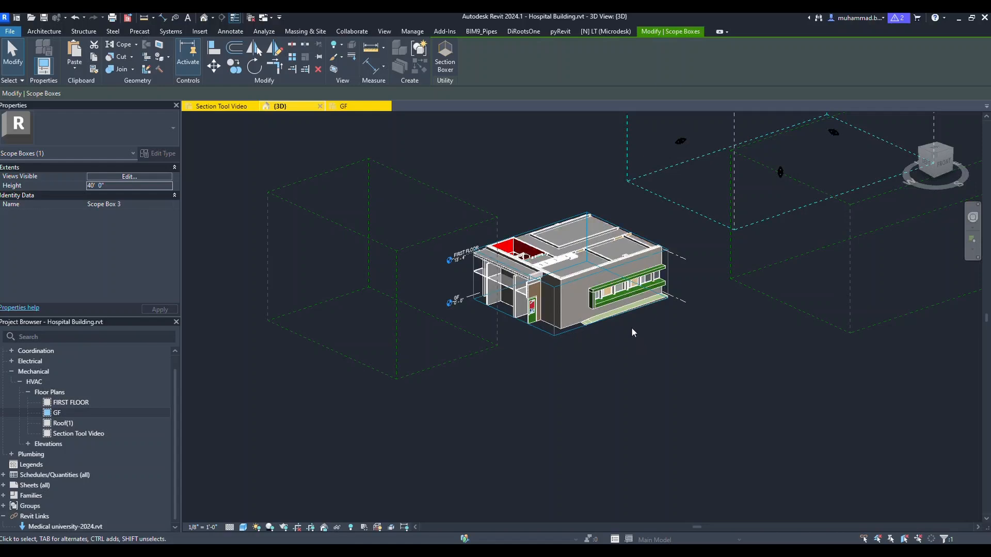
click(552, 335)
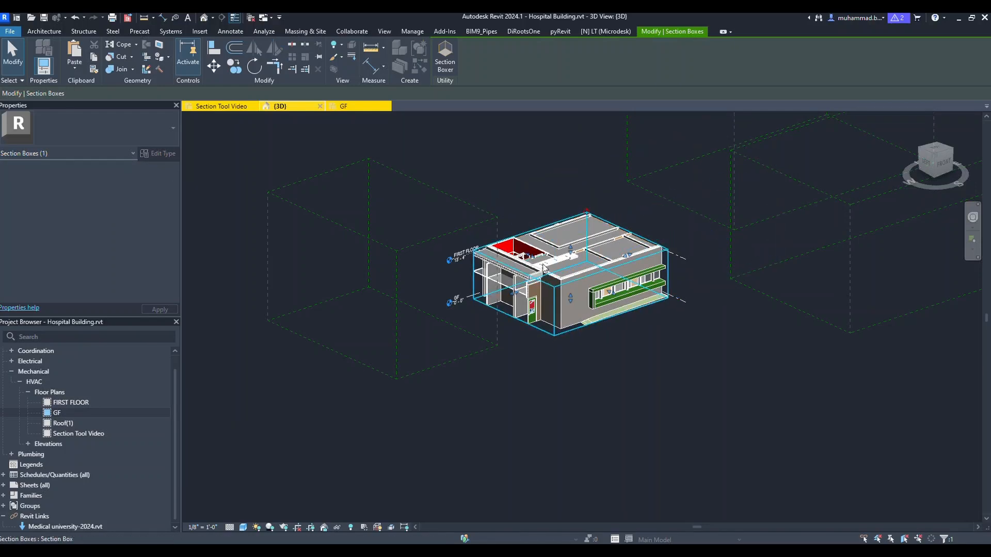
shift+middle_drag(591, 279, 529, 292)
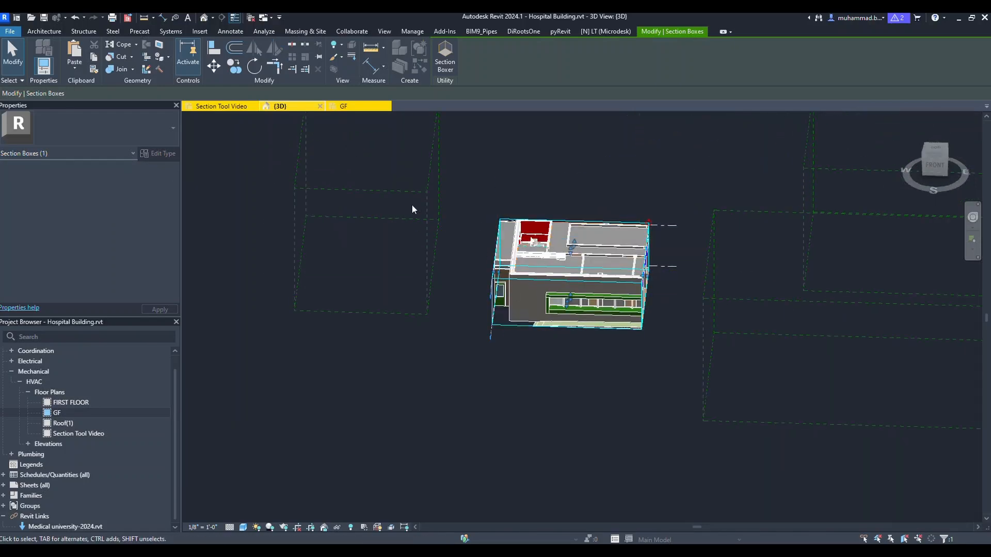
scroll(404, 219, down, 3)
click(643, 367)
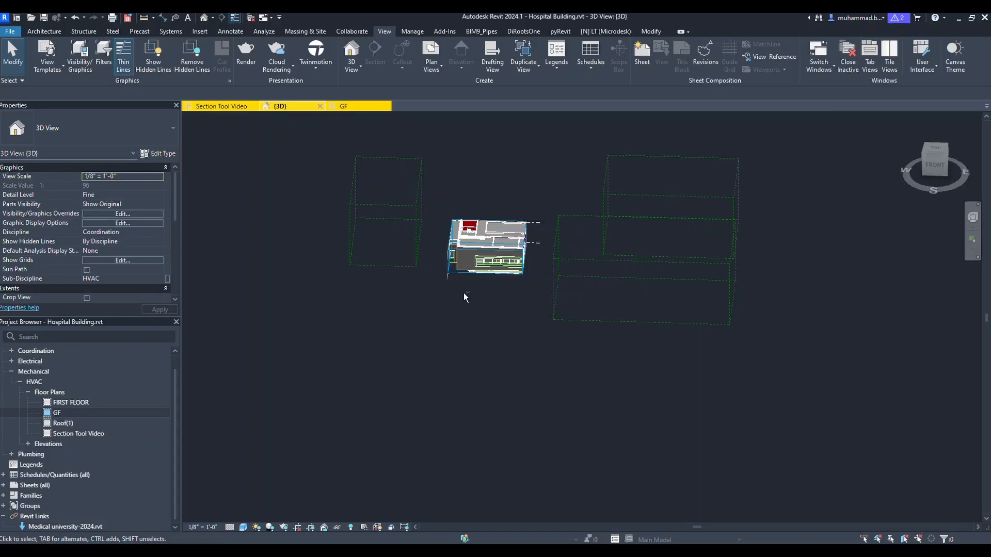
shift+middle_drag(463, 293, 602, 330)
scroll(496, 290, up, 3)
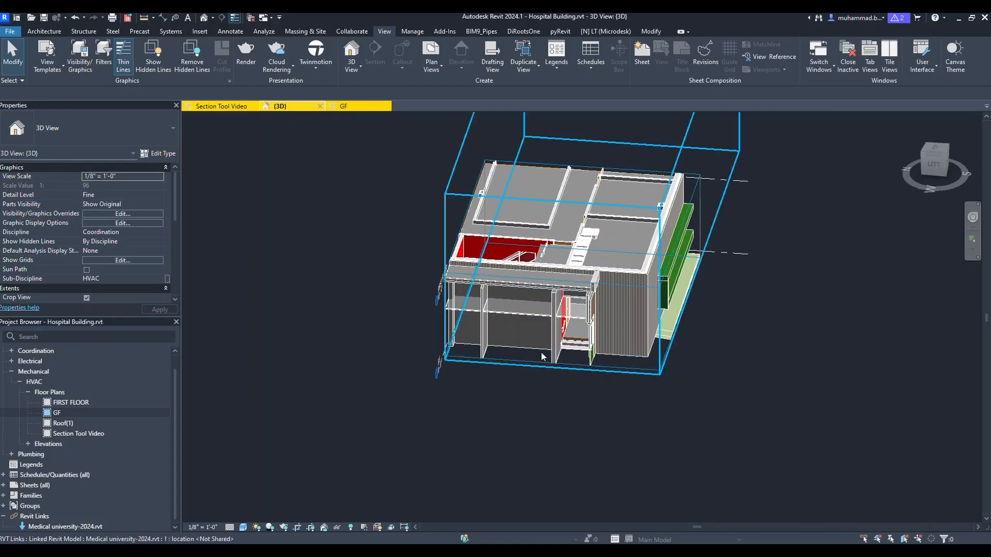
Step: Select the section box in the 3D view, inspect its outline in the GF floor plan, and clear the selection
click(523, 365)
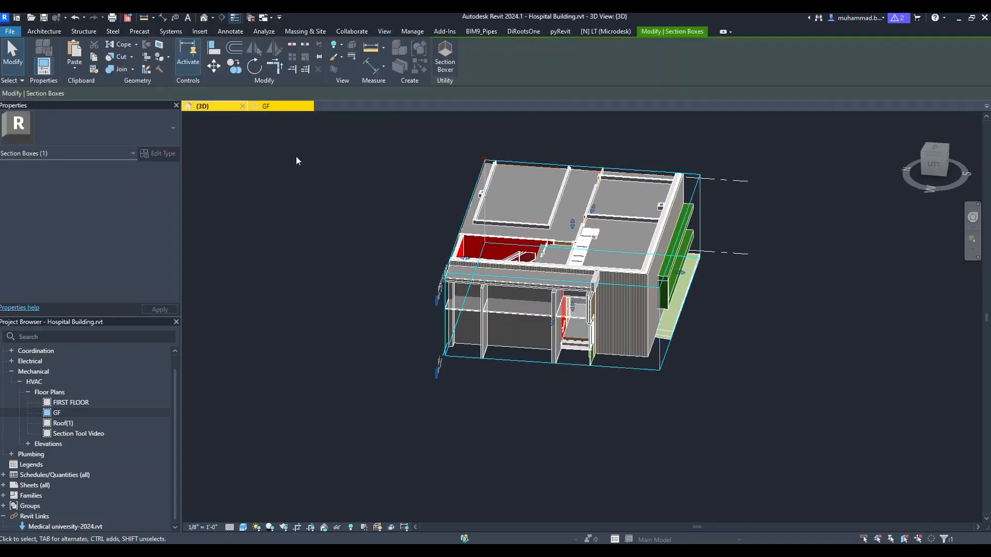
click(275, 106)
scroll(382, 278, up, 4)
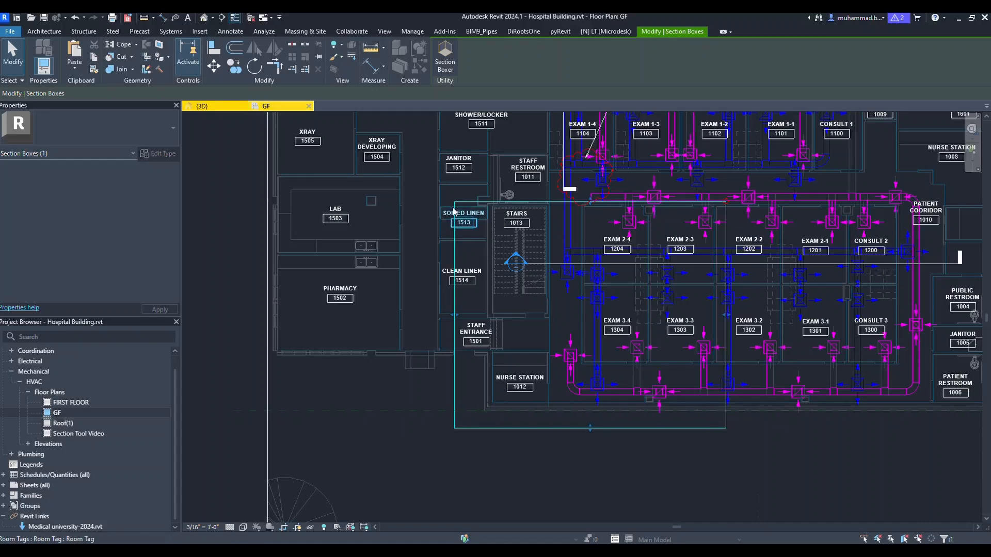
click(314, 392)
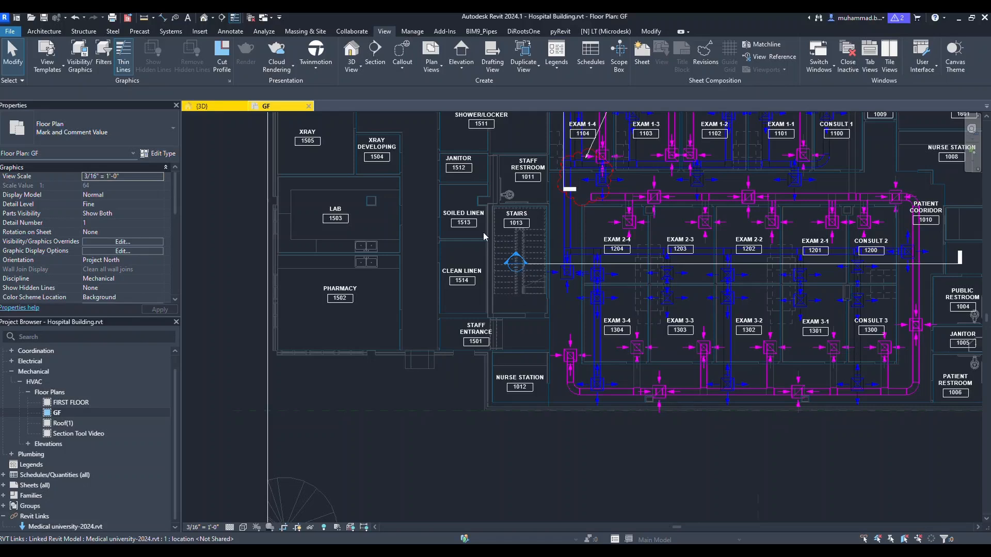
Step: Reselect the section box in 3D, resize it in the GF plan to enclose the exam and consult rooms' ductwork, and return to 3D
click(204, 108)
click(469, 359)
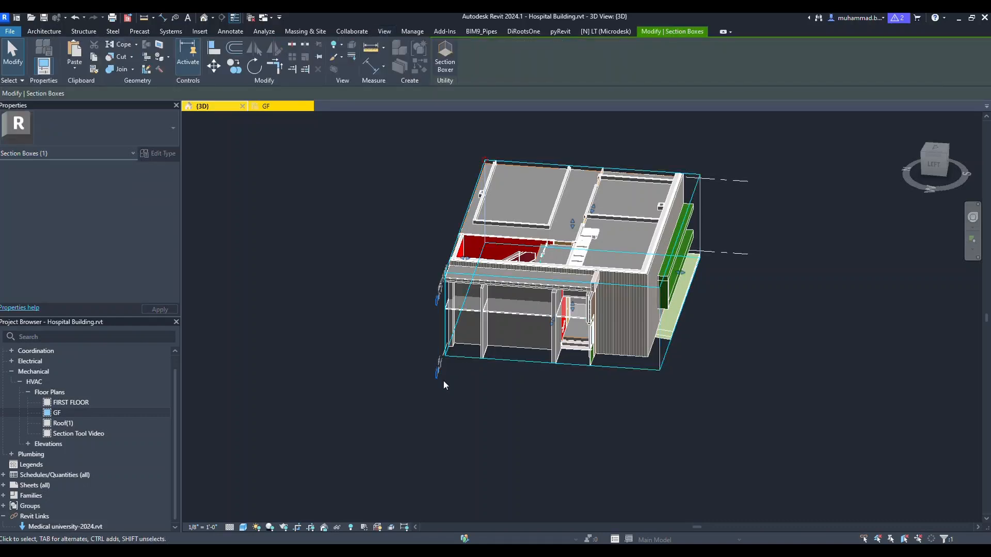
click(276, 108)
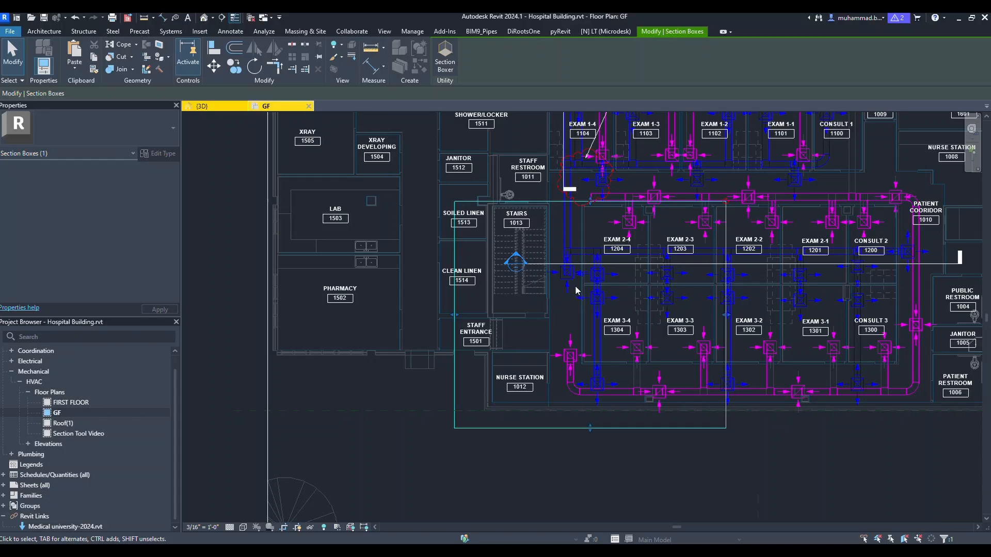
middle_drag(576, 290, 475, 360)
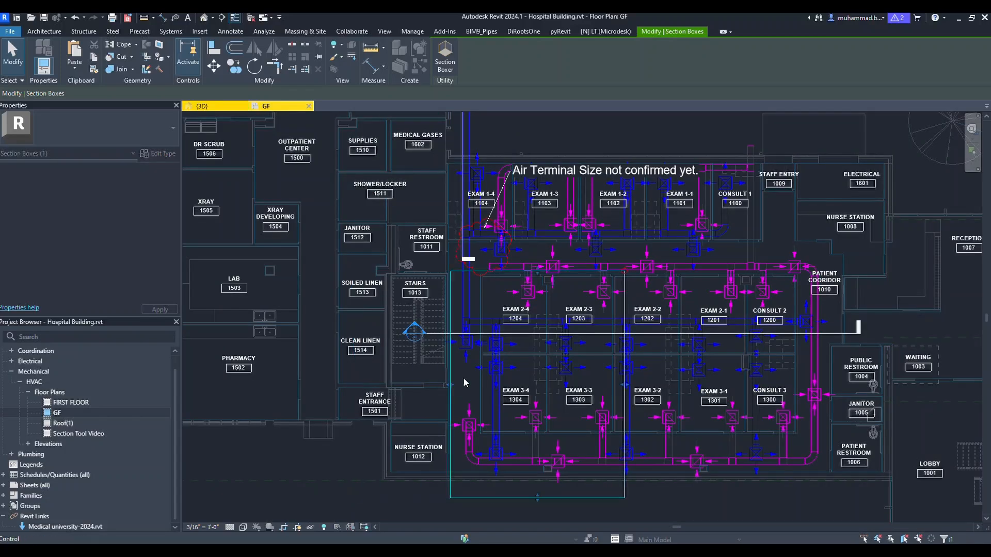
drag(537, 271, 536, 387)
drag(626, 445, 867, 445)
drag(659, 388, 665, 140)
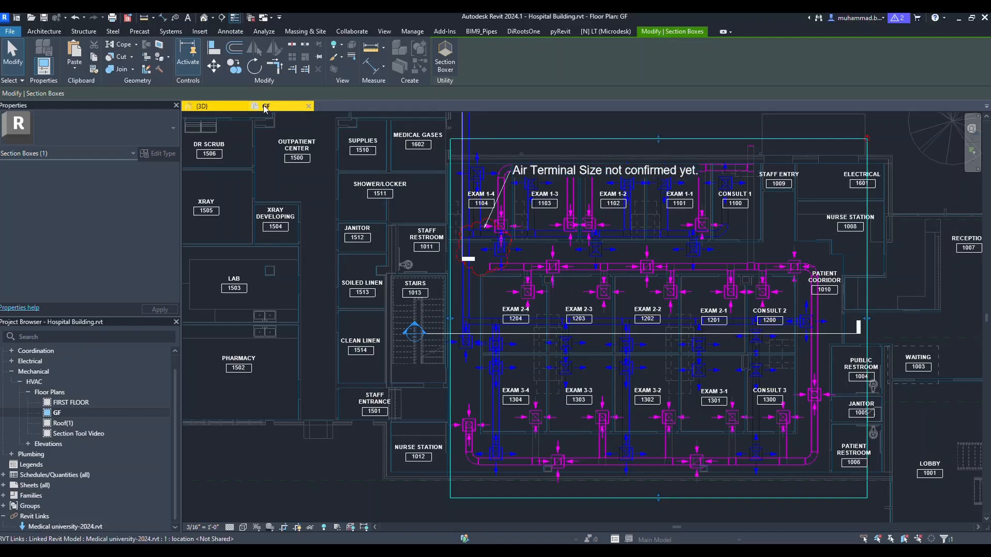
click(197, 107)
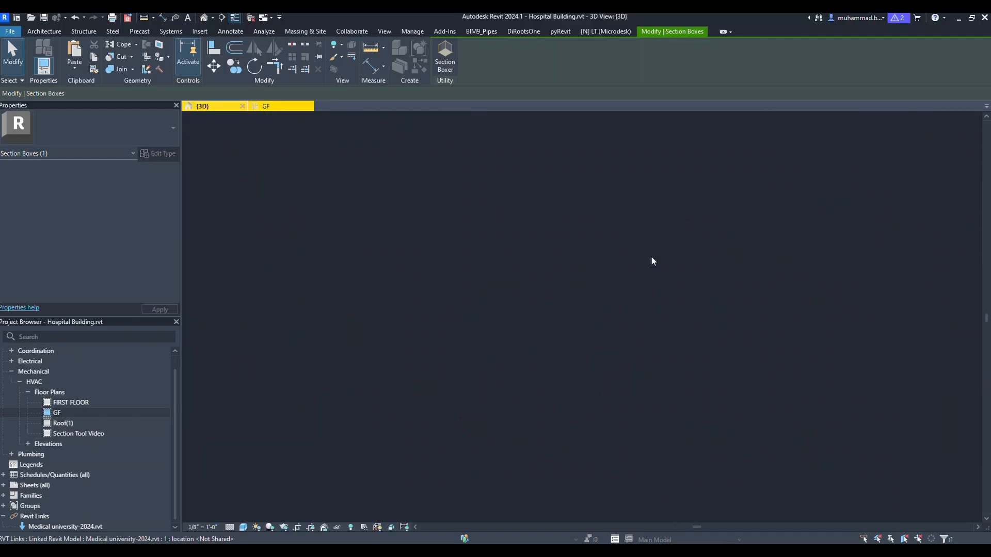
Step: Resize the section box in the 3D view by pulling its ends and sides inward and outward around the exam rooms
shift+middle_drag(573, 202, 594, 261)
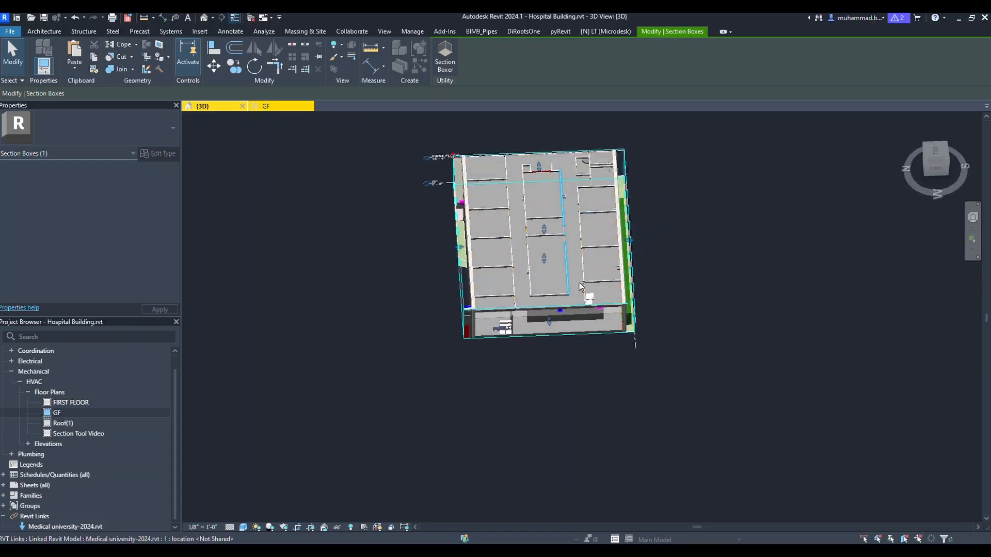
drag(540, 166, 564, 264)
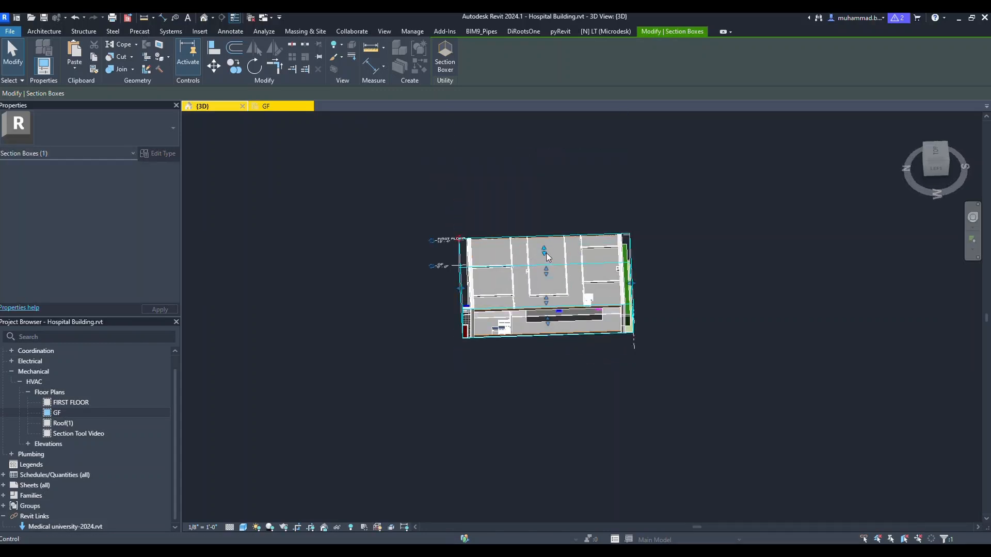
shift+middle_drag(547, 258, 524, 258)
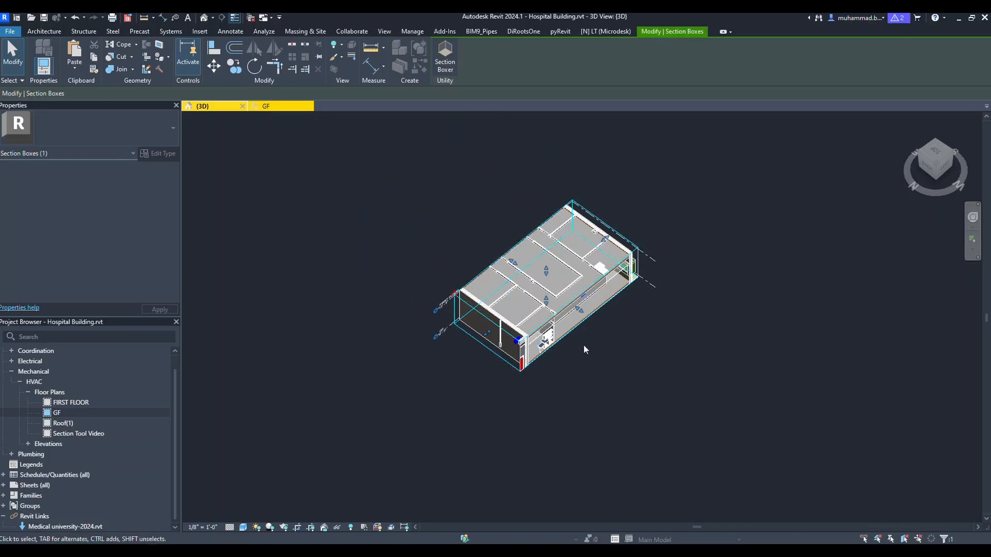
scroll(526, 325, up, 4)
scroll(509, 244, down, 4)
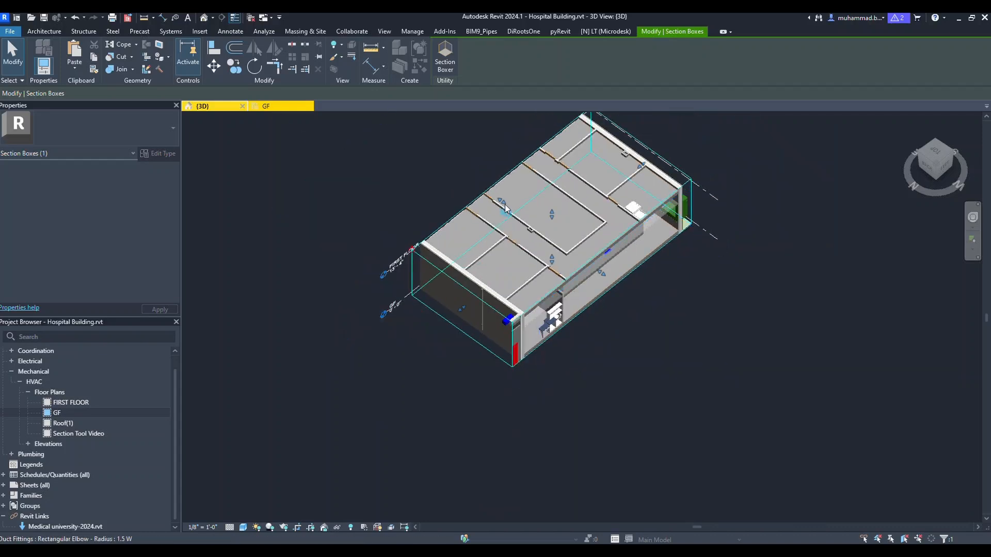
scroll(587, 288, down, 3)
drag(587, 288, 390, 170)
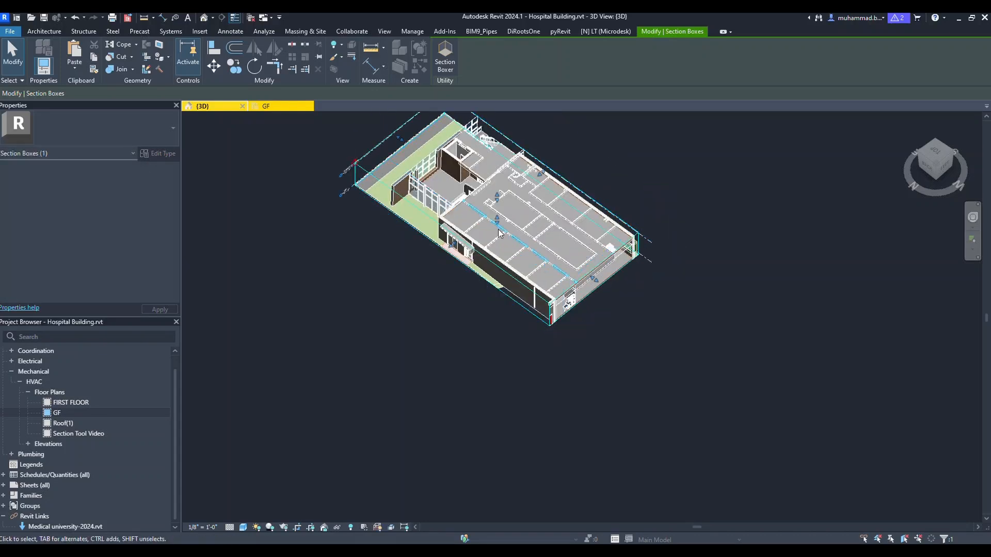
drag(456, 268, 396, 356)
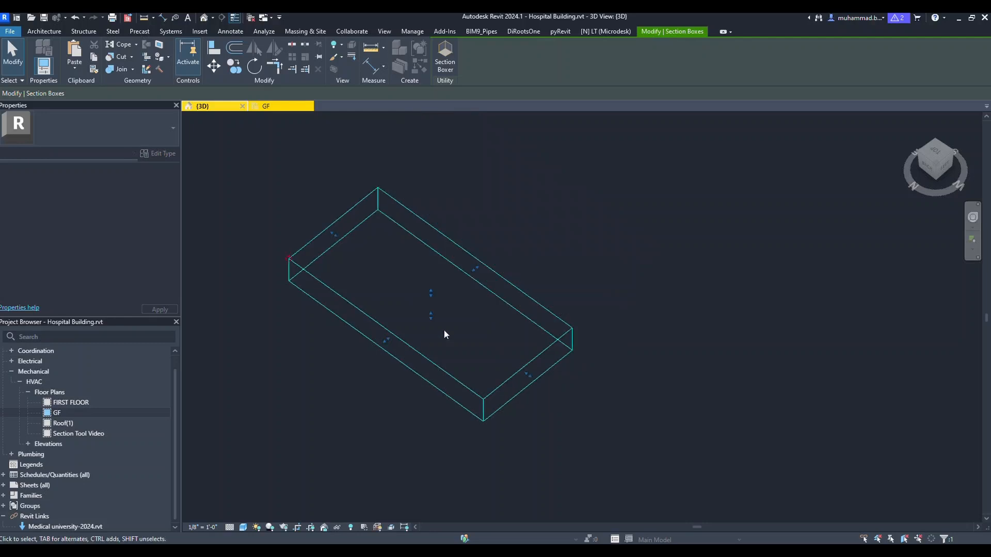
Step: Switch to the GF floor plan and try stretching the upper edge of the section box around Exam 3-4 and 3-3
key(ctrl+Tab)
middle_drag(415, 335, 492, 285)
scroll(382, 279, down, 1)
scroll(382, 281, down, 3)
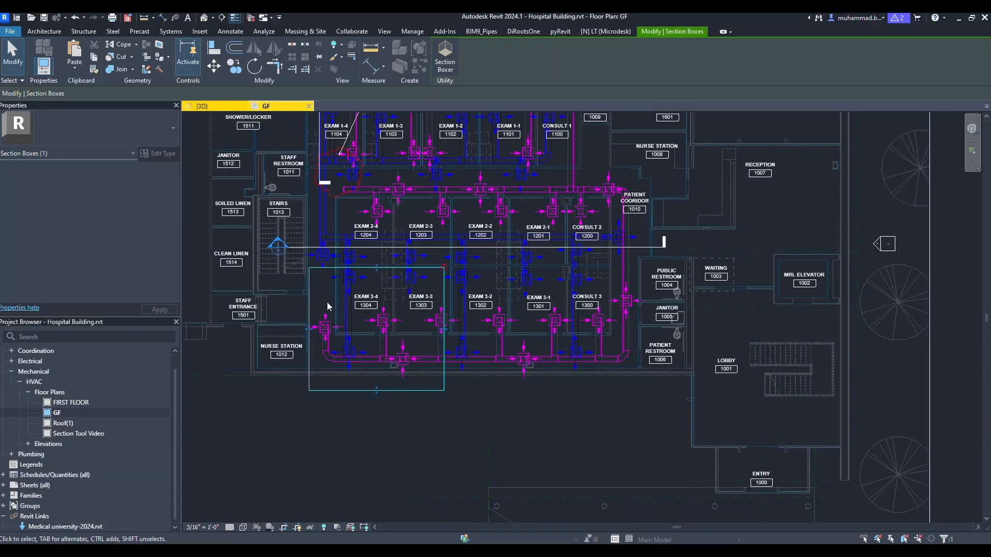
scroll(361, 351, down, 3)
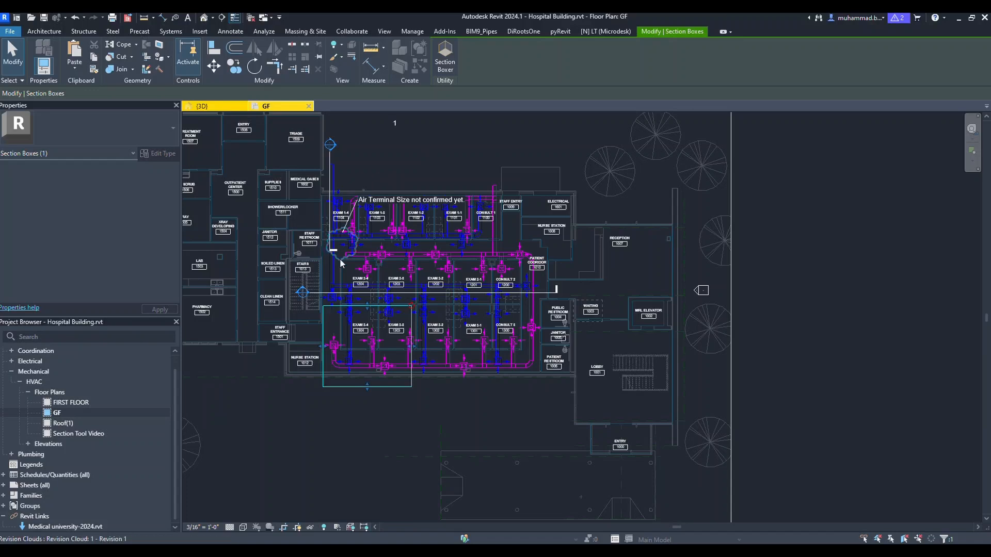
drag(368, 310, 363, 193)
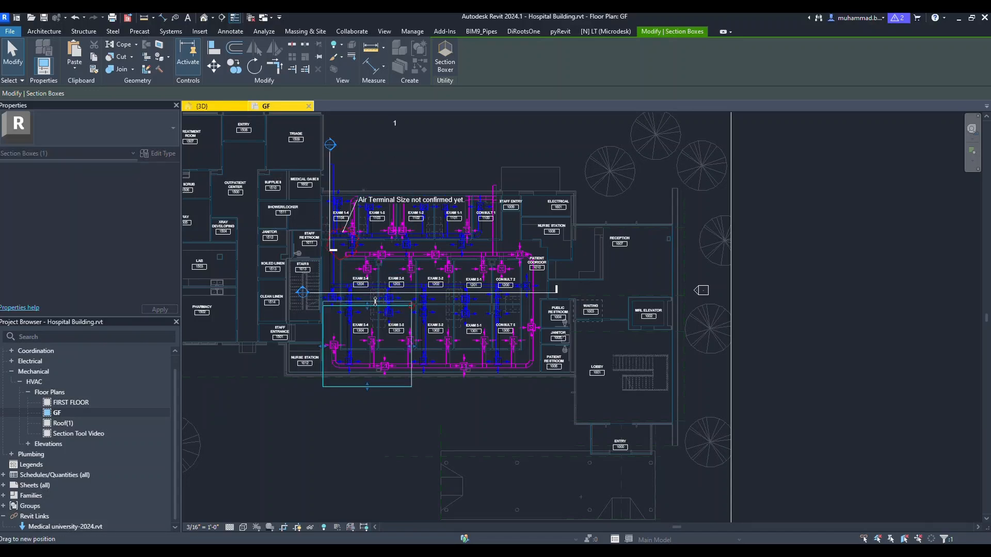
drag(375, 300, 375, 306)
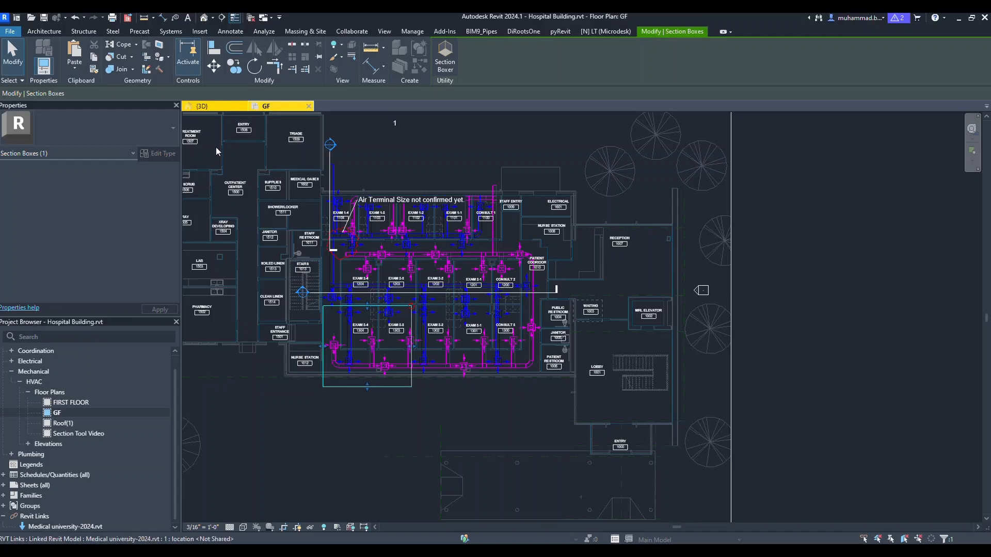
Step: Move the section box vertically in the GF floor plan so it encloses Exam 1-4 and Exam 1-3
click(214, 66)
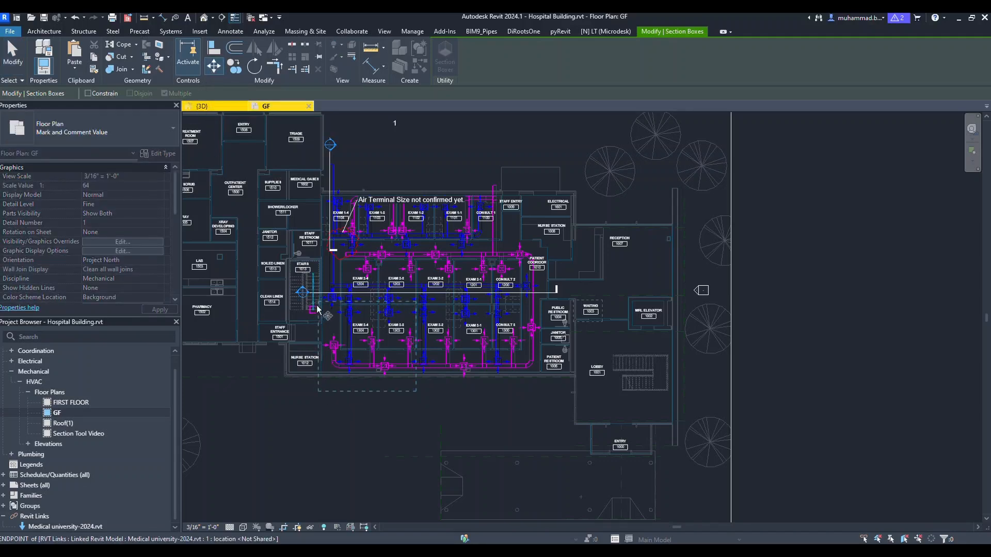
click(319, 392)
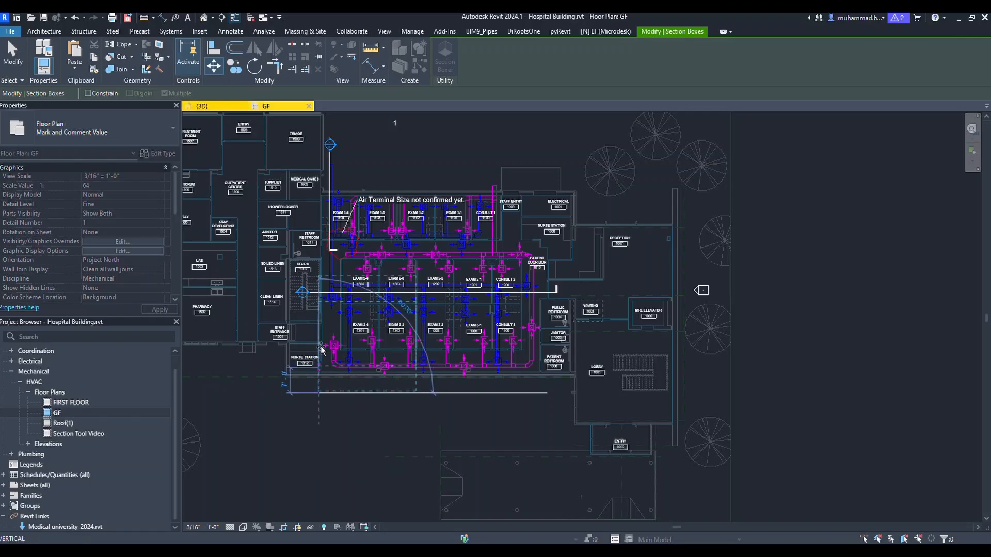
scroll(315, 269, up, 3)
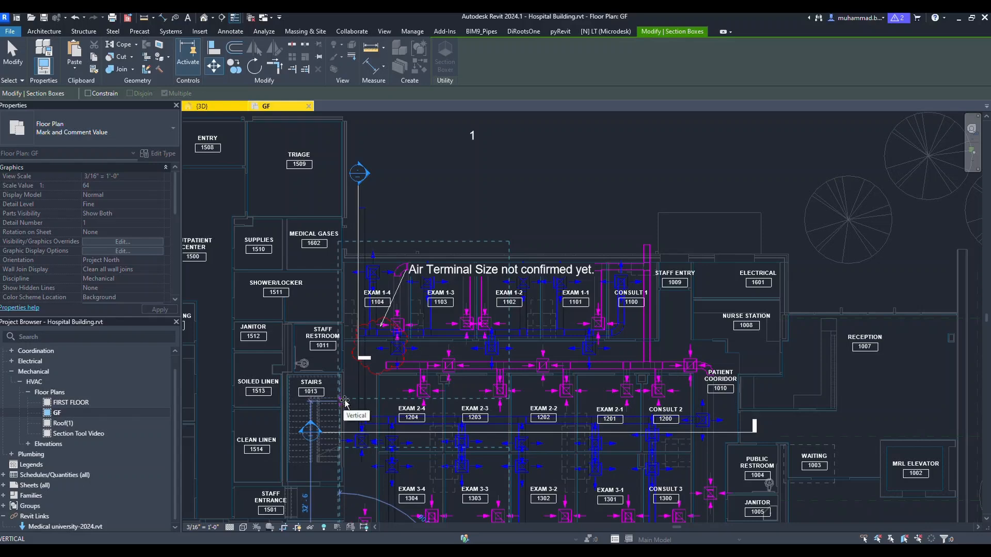
click(346, 401)
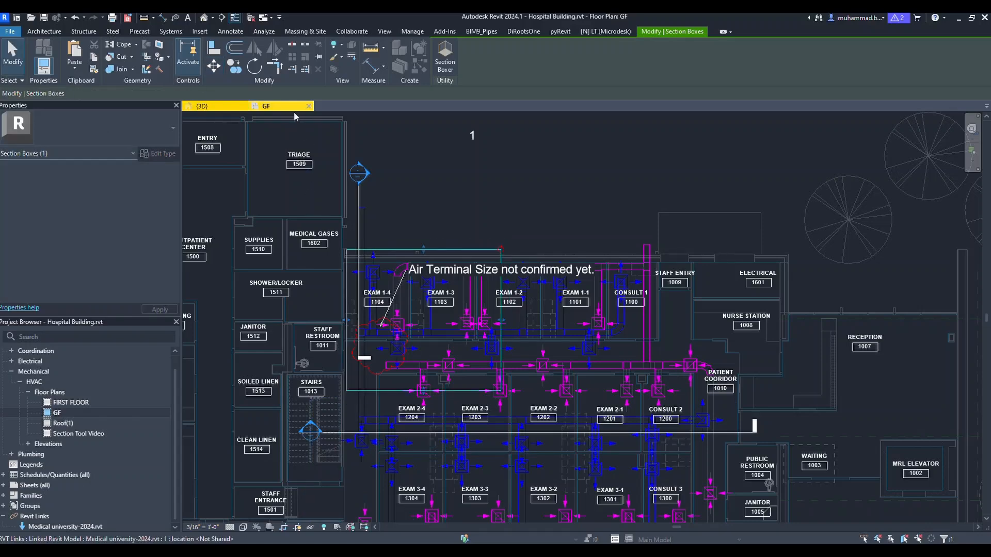
Step: Tile the GF floor plan and 3D view side by side, clear the selection, and frame the section box in 3D
key(t)
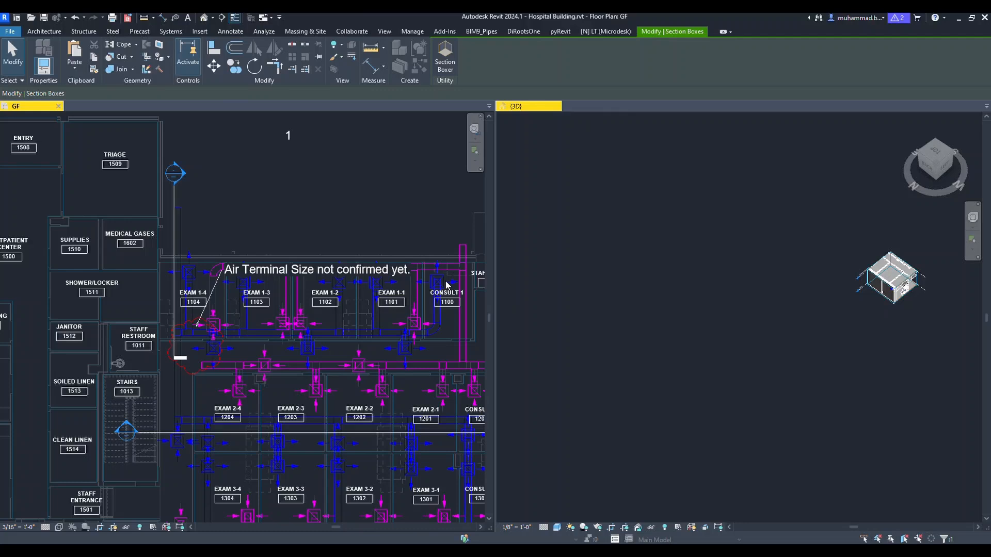
key(Escape)
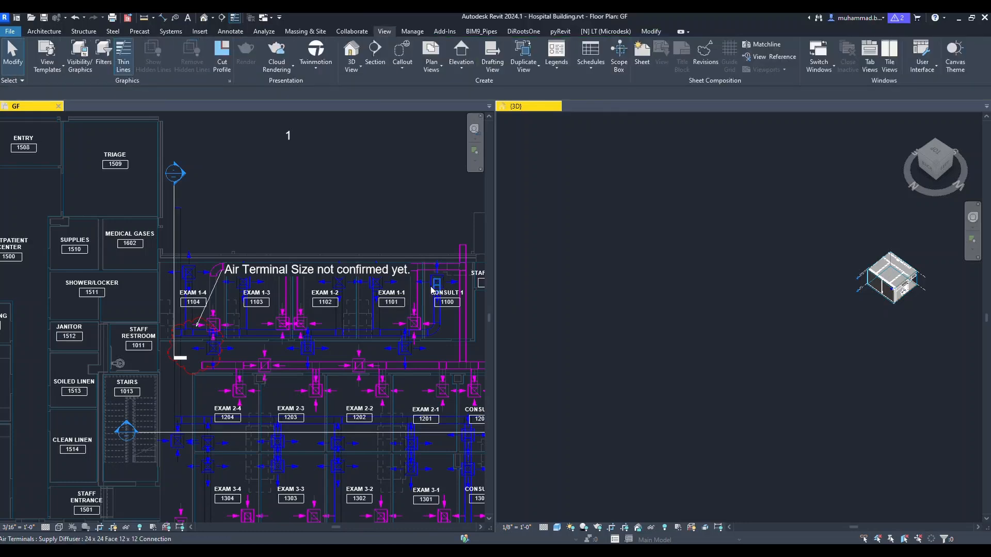
scroll(827, 267, up, 3)
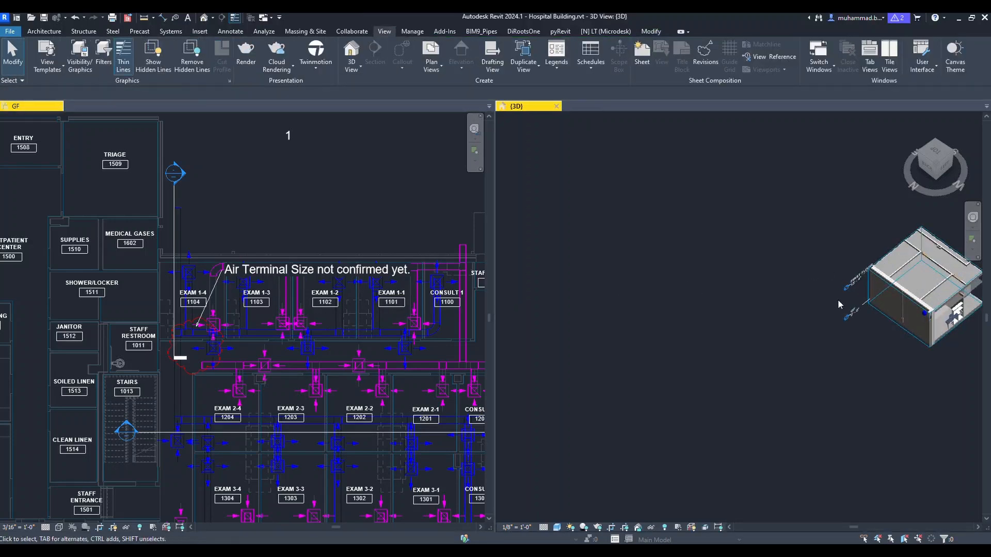
middle_drag(837, 300, 590, 342)
scroll(589, 342, up, 4)
Step: Move the section box in the GF floor plan to the Exam 3-1 and Consult 3 rooms and check the 3D view
click(305, 179)
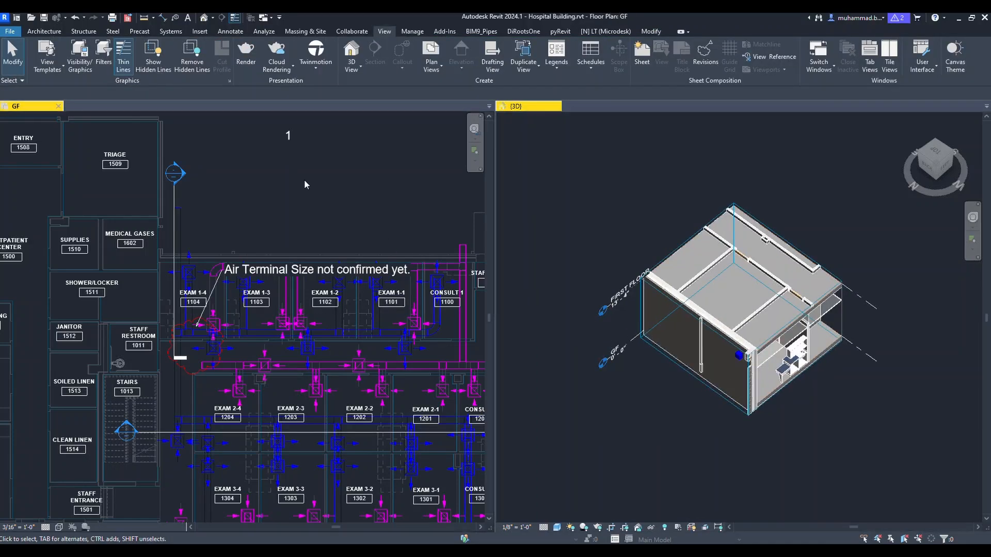
scroll(316, 218, down, 1)
scroll(317, 228, down, 1)
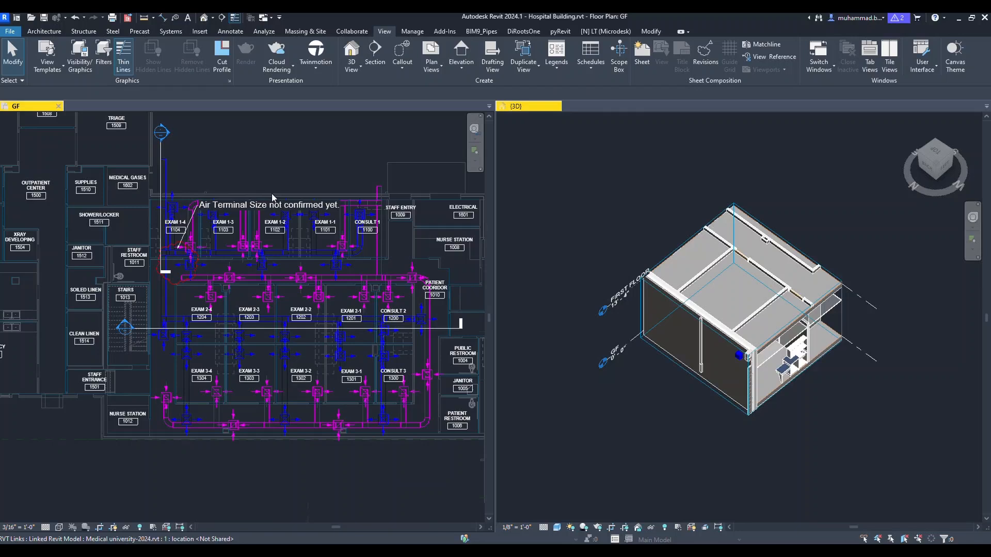
click(274, 191)
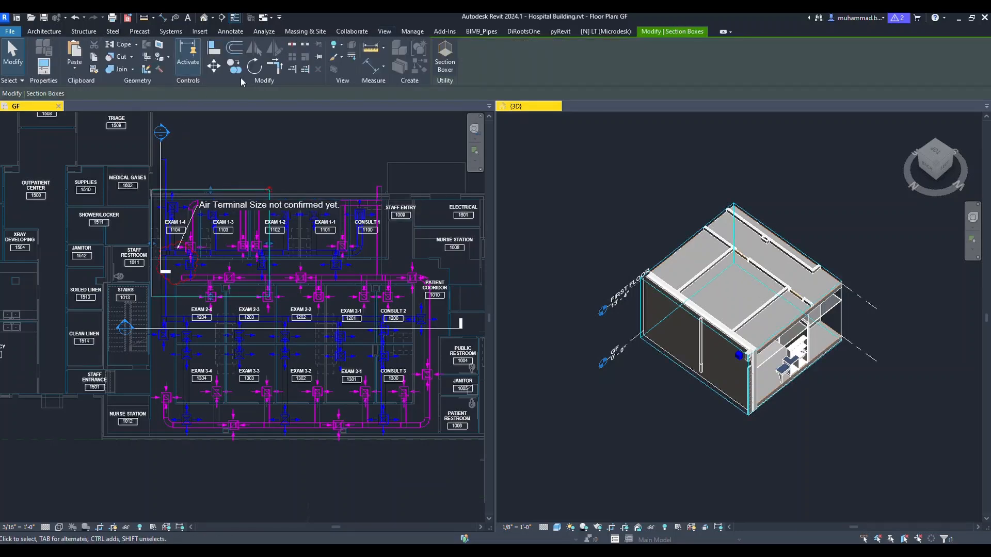
click(213, 66)
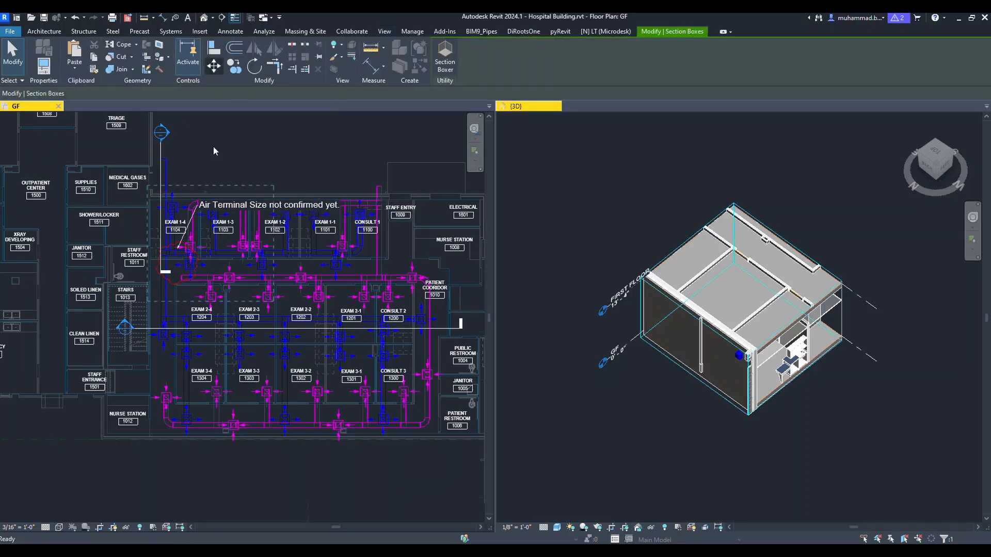
click(151, 185)
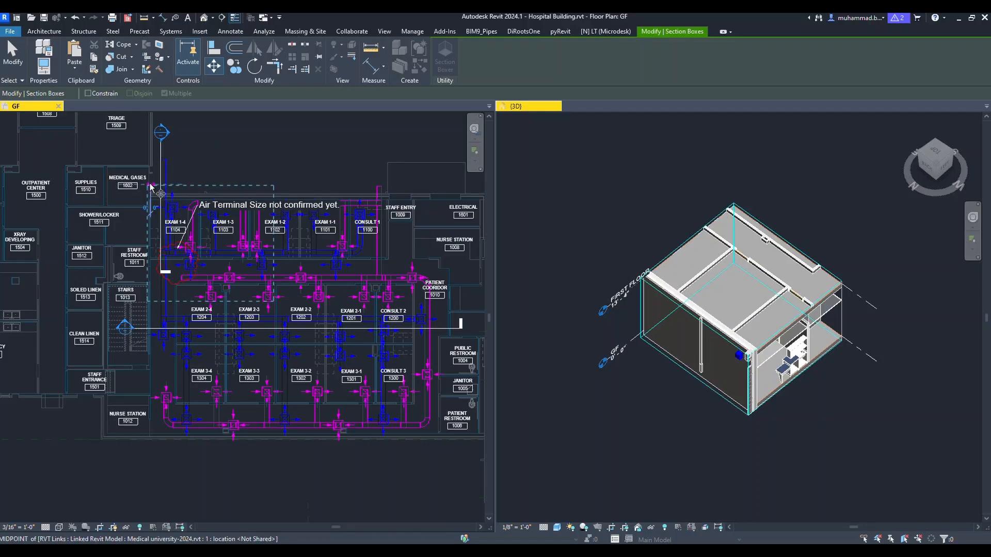
click(315, 349)
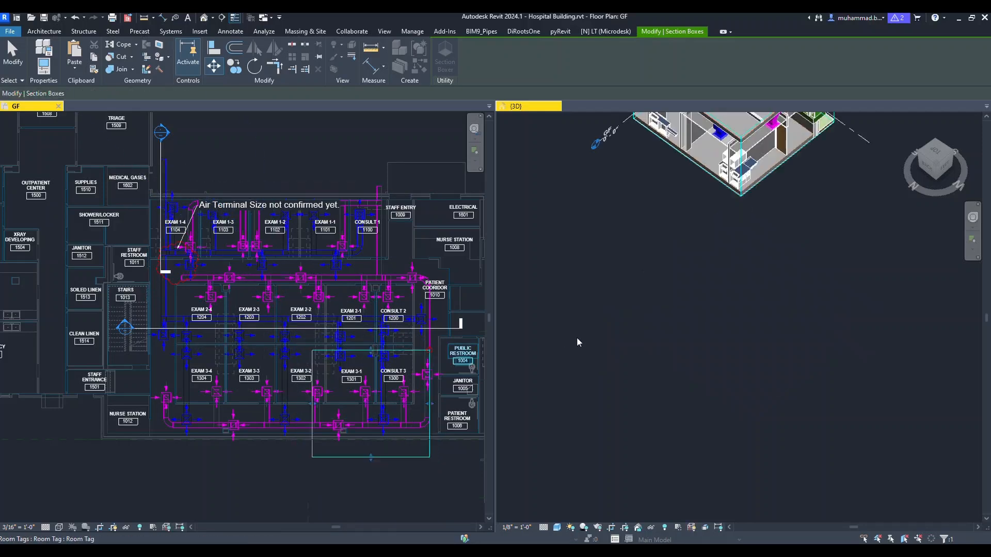
scroll(668, 259, down, 3)
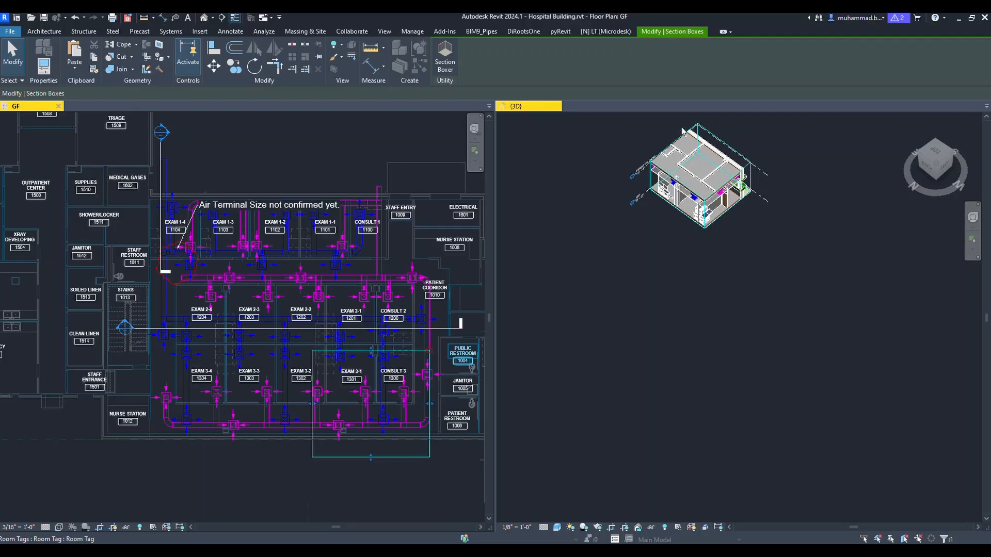
scroll(676, 138, up, 3)
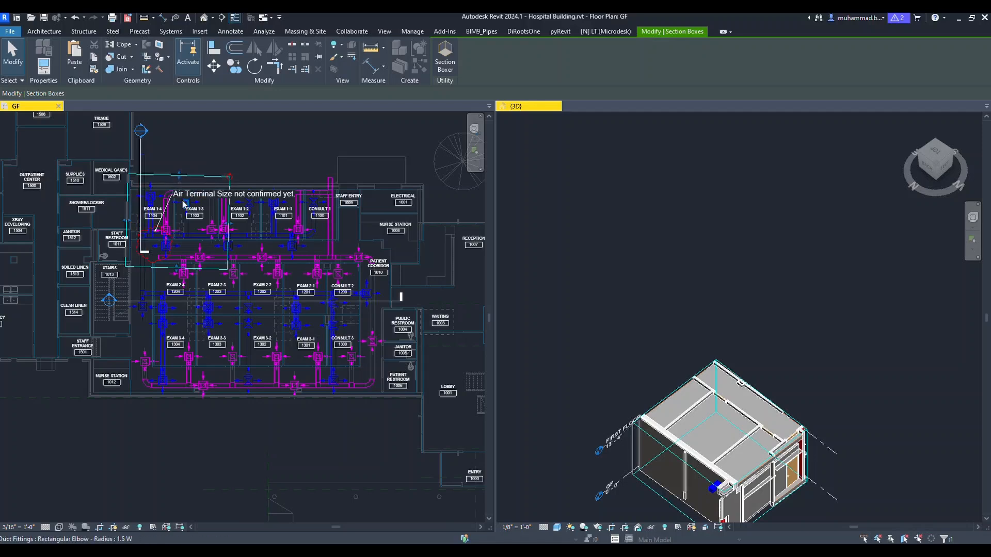
Step: Try to create a rotated copy of the section box in plan, pivoting about its corner above Exam 1-2
key(r)
key(o)
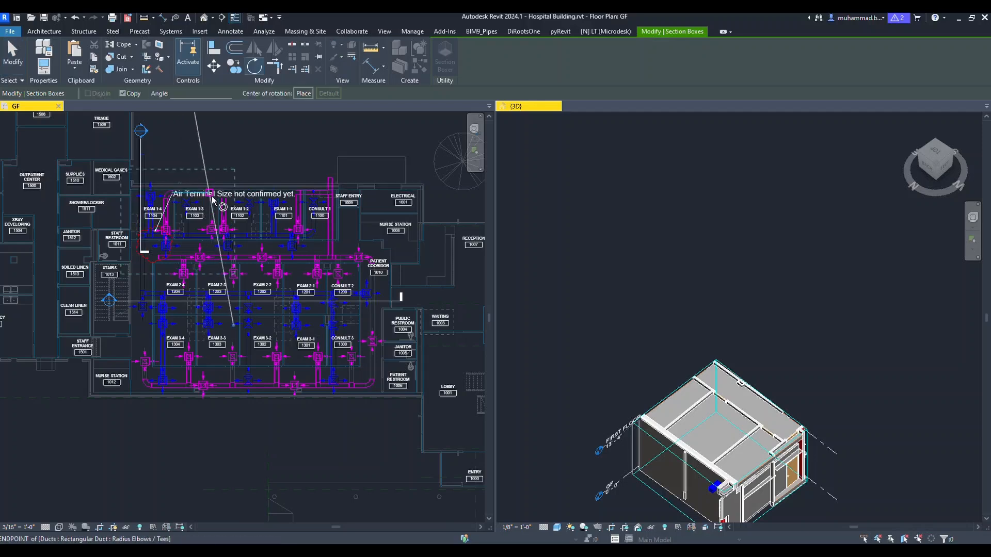
click(234, 324)
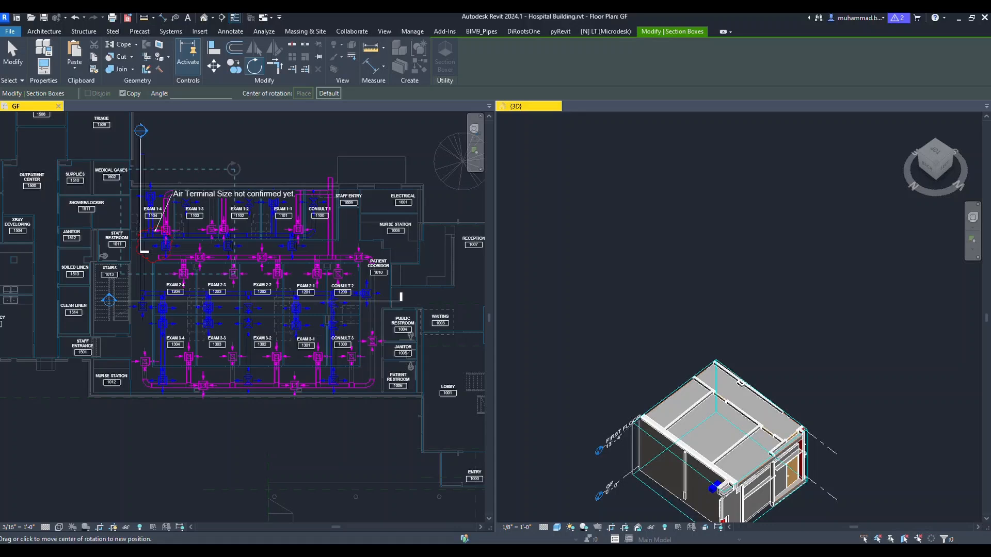
click(233, 170)
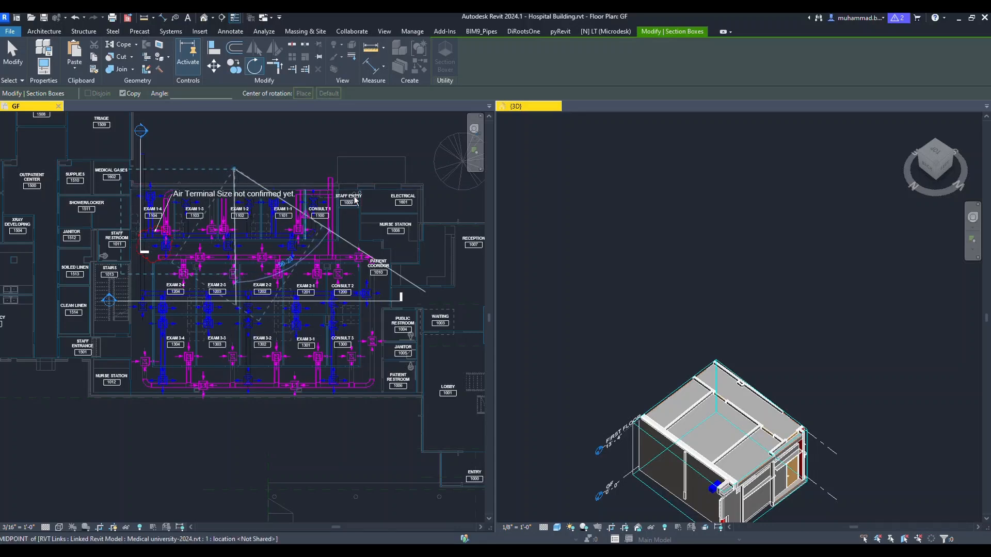
click(402, 199)
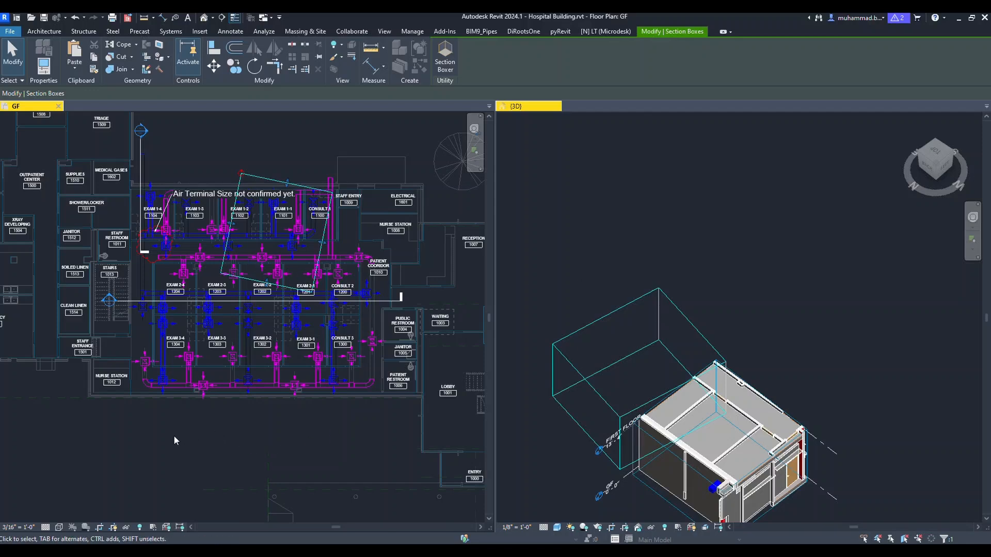
click(157, 440)
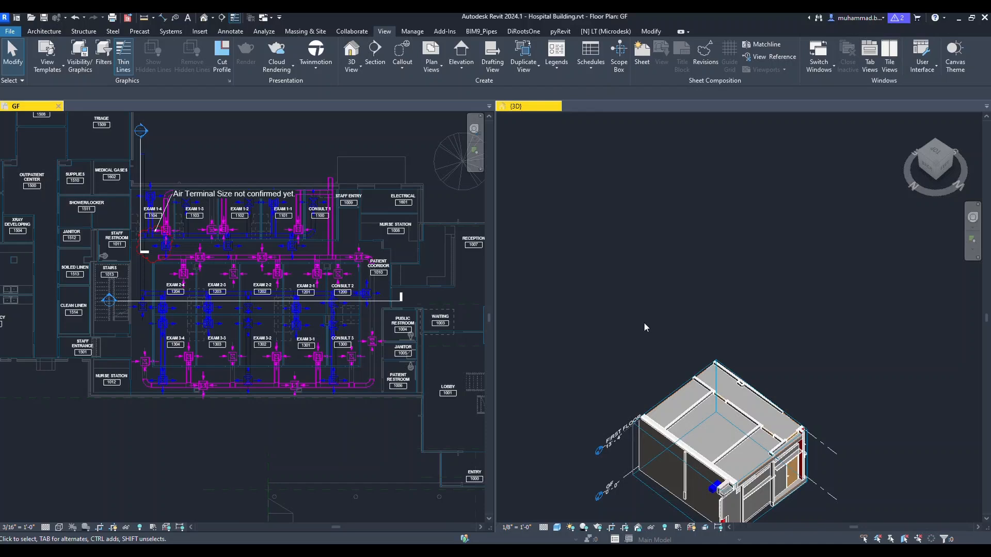
Step: Try to copy the section box from Exam 1-4 to the Exam 3-2 area in plan, and reselect the box
click(634, 453)
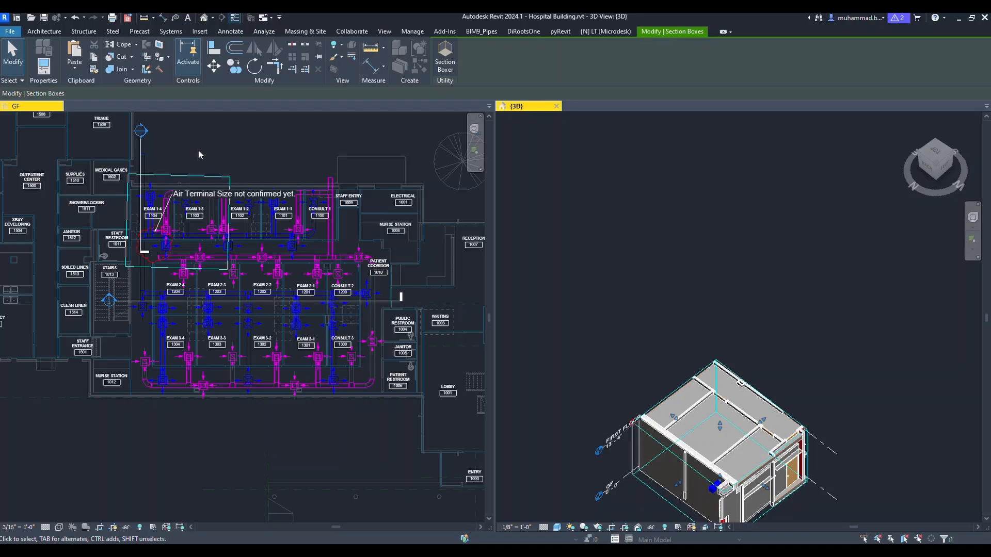
key(c)
key(o)
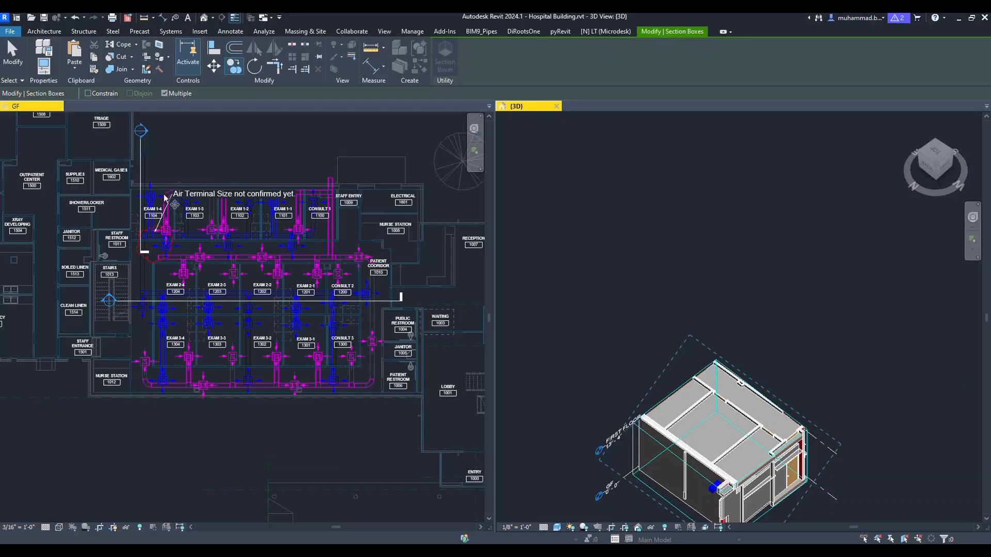
click(142, 186)
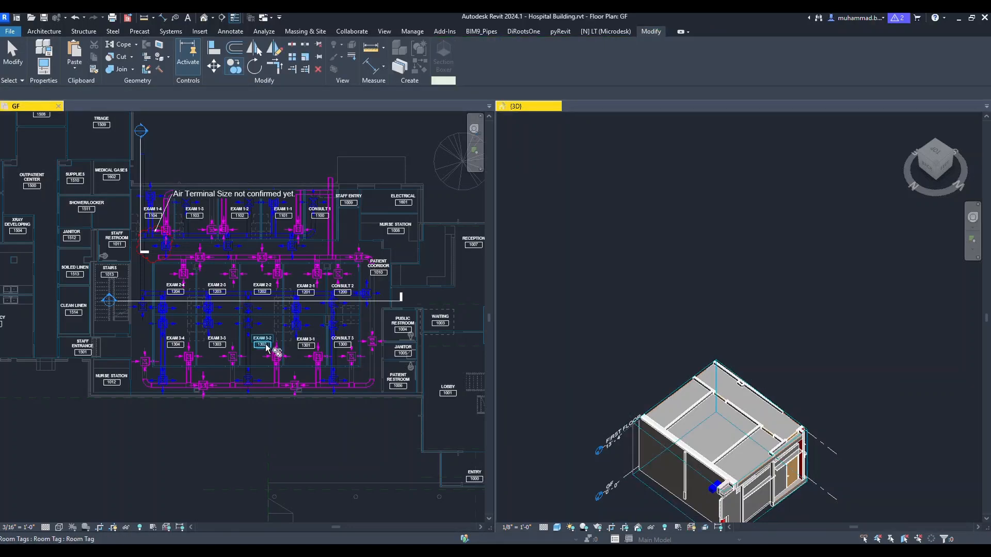
click(658, 501)
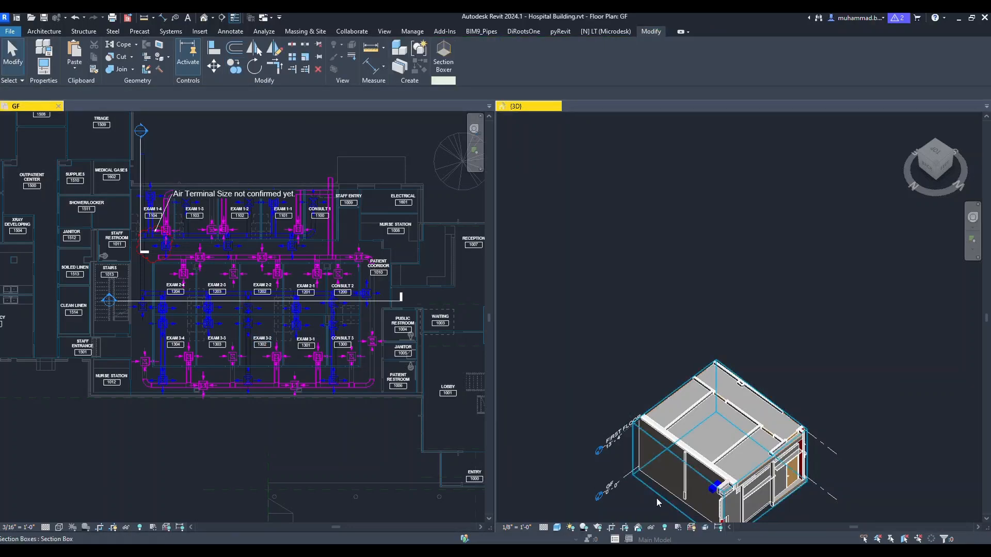
click(163, 345)
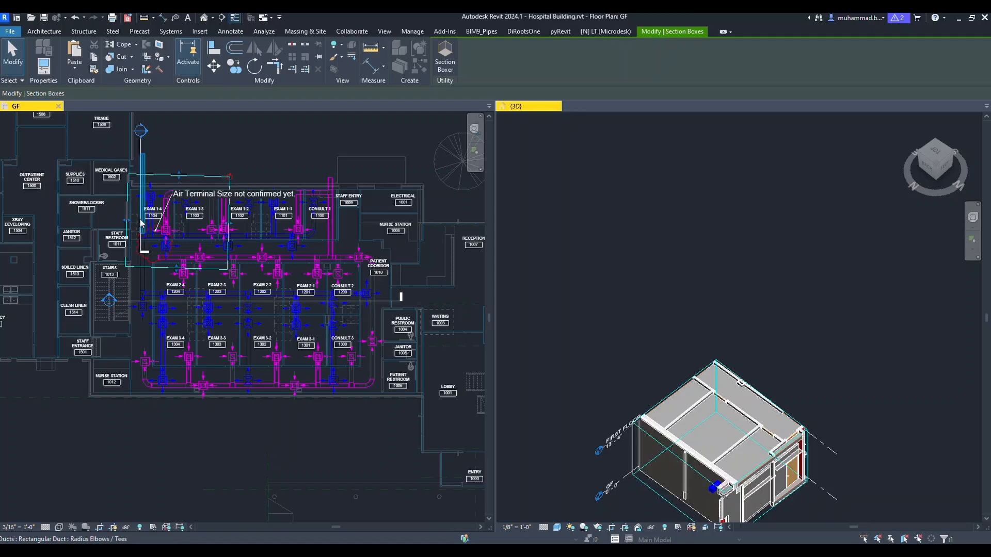
Step: Copy the section box from Exam 1-4 to the Exam 3-1 and Consult 3 area in plan, and delete the copy
click(234, 66)
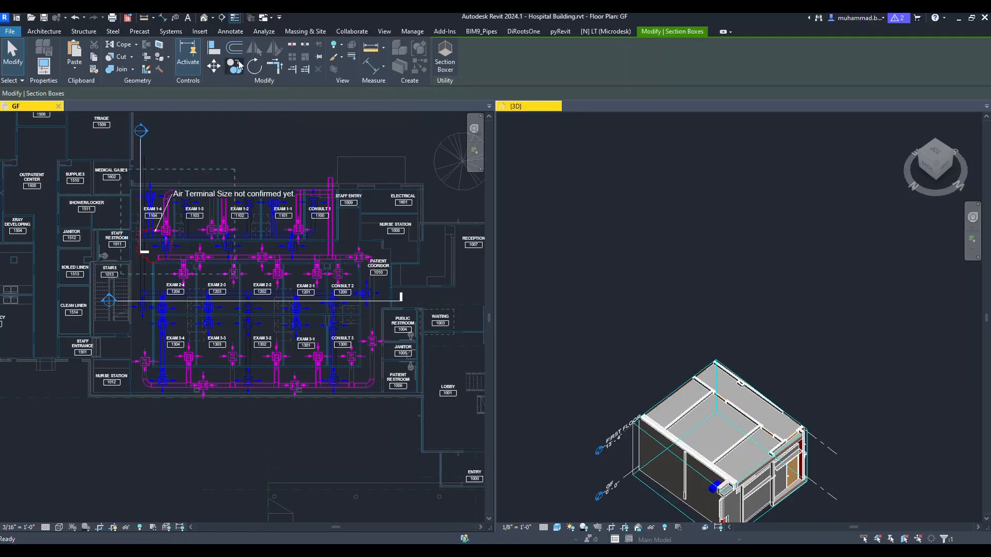
click(237, 168)
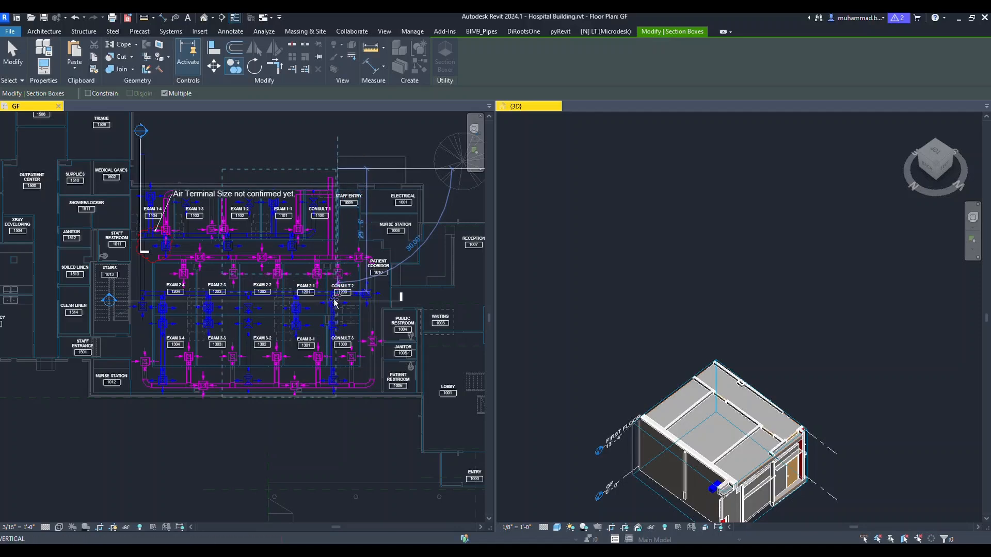
click(169, 232)
click(383, 309)
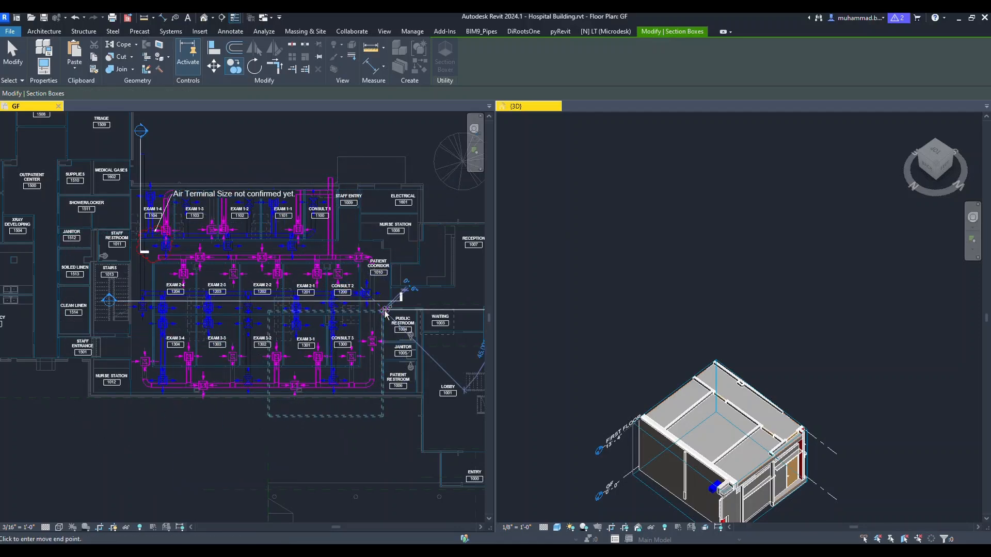
key(Escape)
key(Escape)
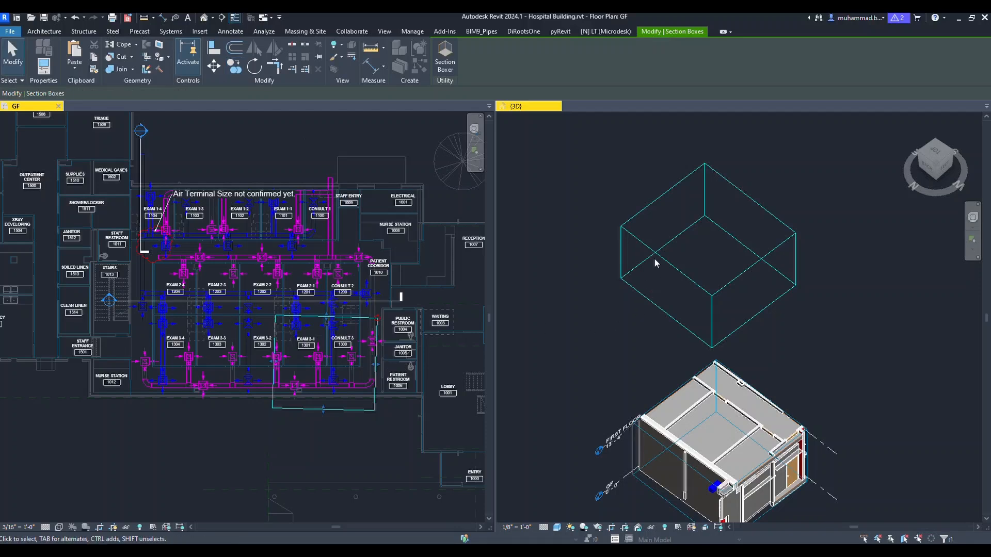
key(Delete)
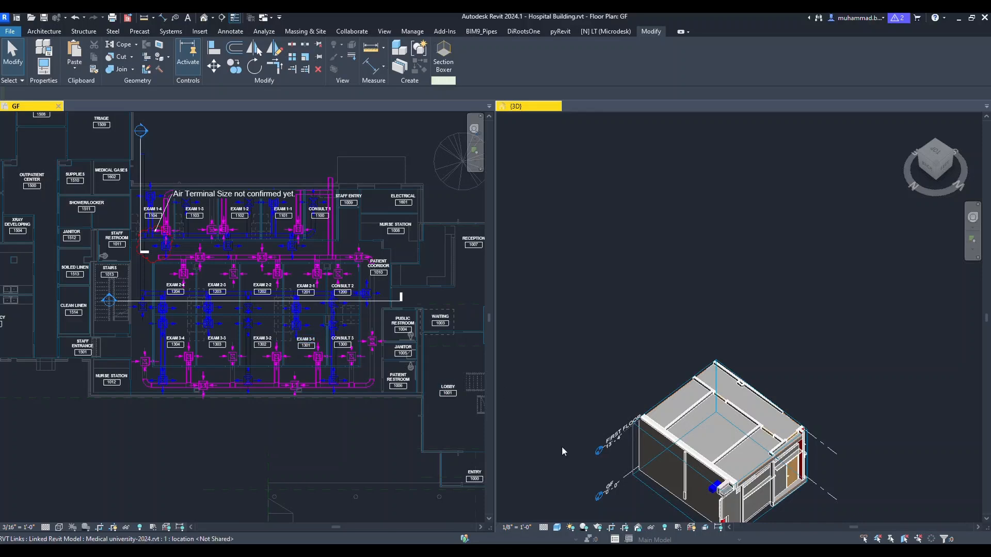
Step: Reselect the original section box in 3D, and switch the tiled GF floor plan and 3D view back to tabbed views
click(636, 466)
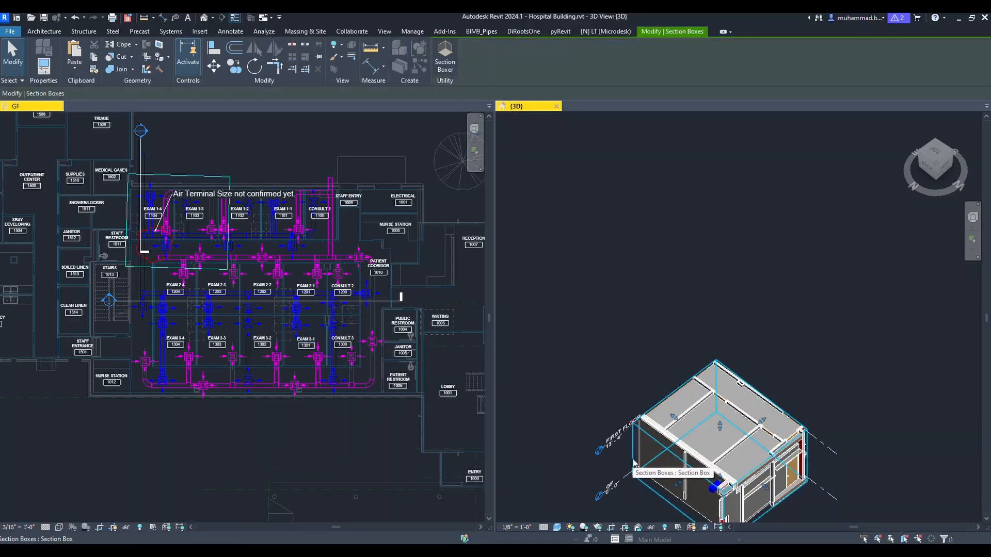
click(147, 302)
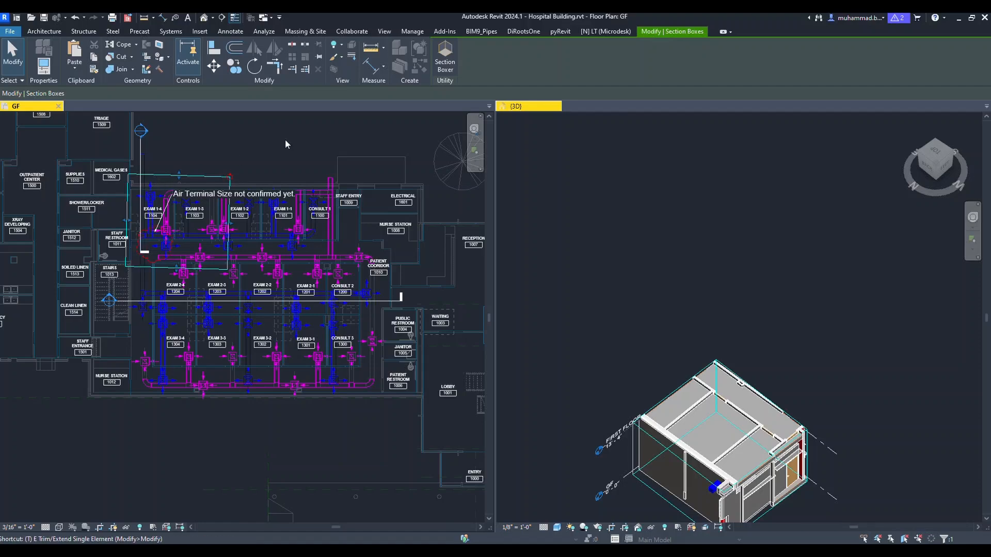
key(t)
key(w)
scroll(82, 266, up, 2)
scroll(82, 263, up, 2)
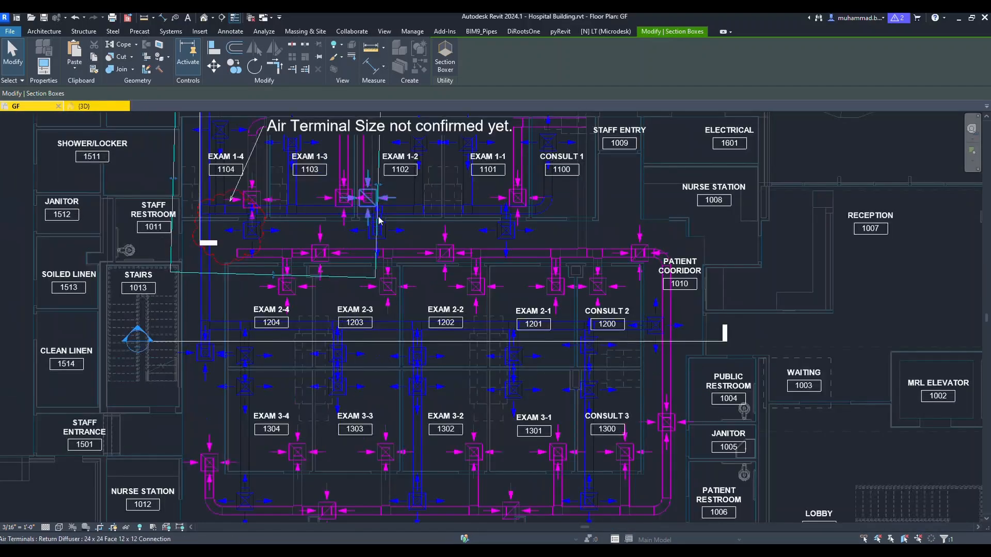
Step: Clear the selection, reselect the section box in the 3D view, and check its outline in the GF floor plan
key(Escape)
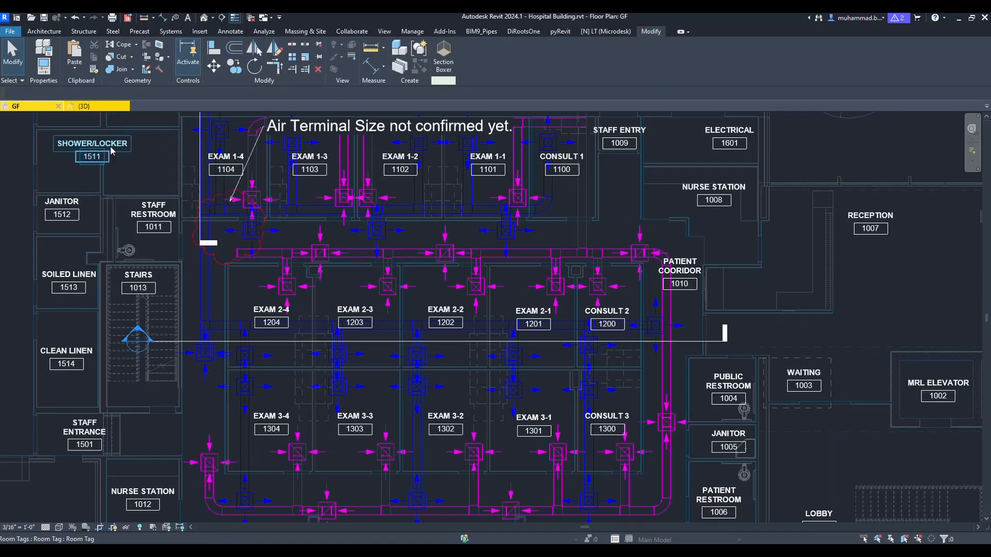
click(83, 106)
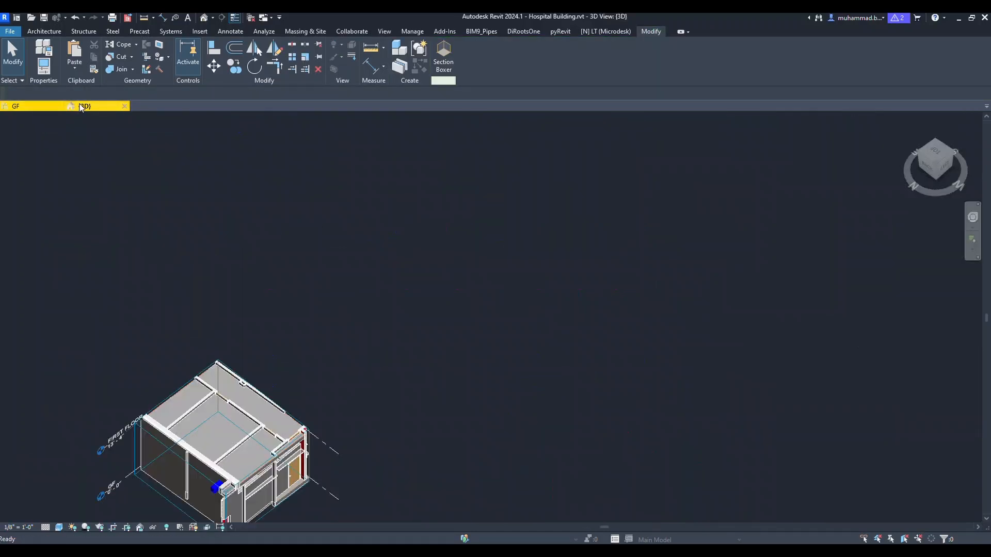
click(135, 459)
click(32, 109)
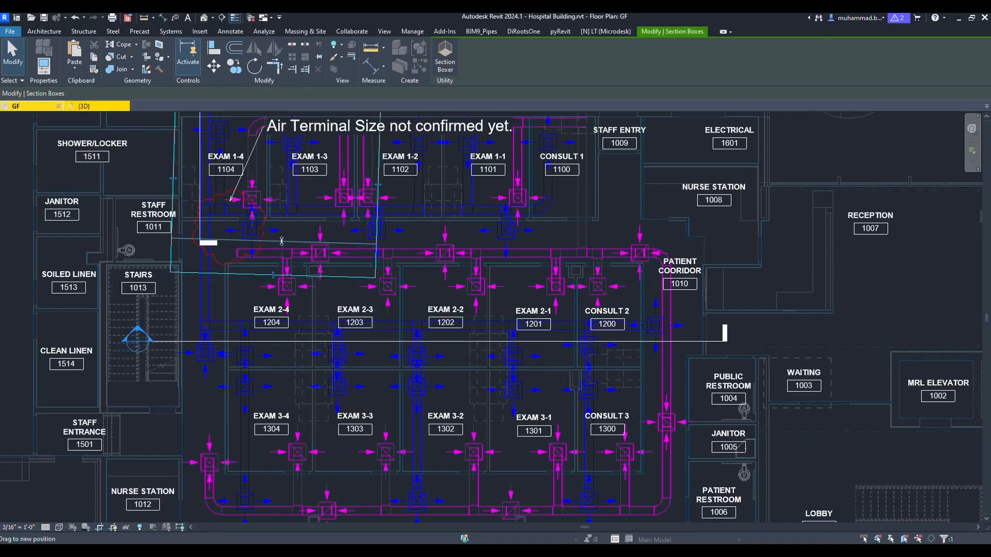
scroll(294, 334, down, 3)
middle_drag(294, 334, 314, 358)
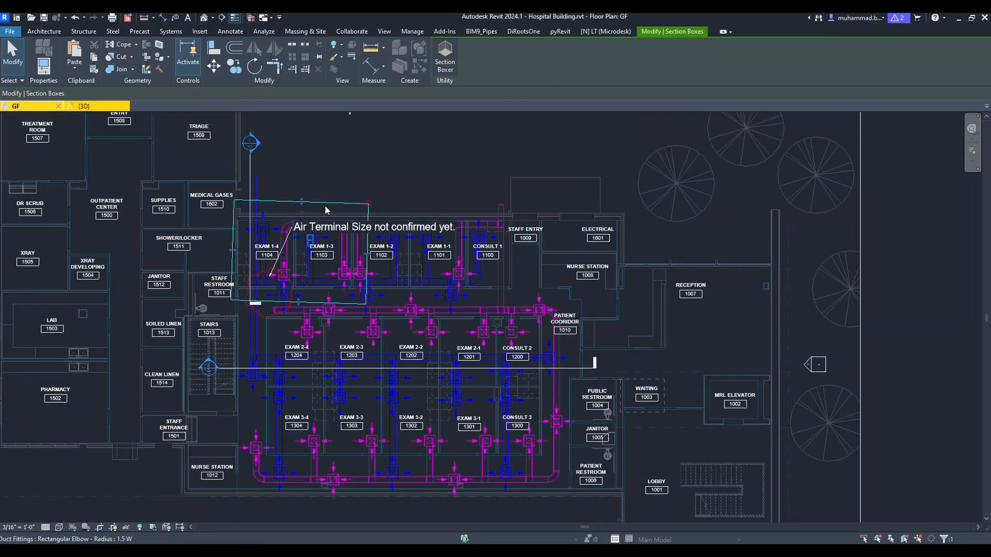
click(324, 175)
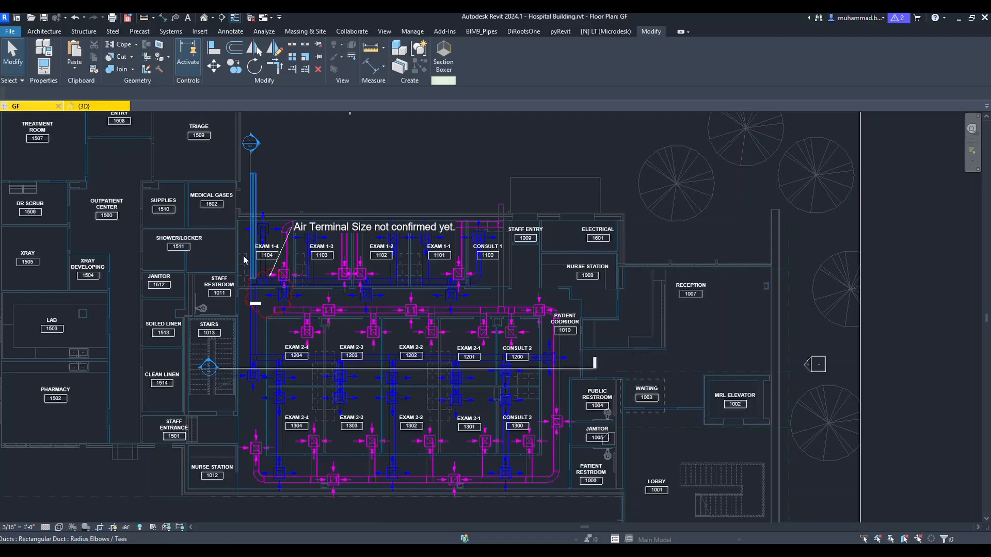
click(305, 187)
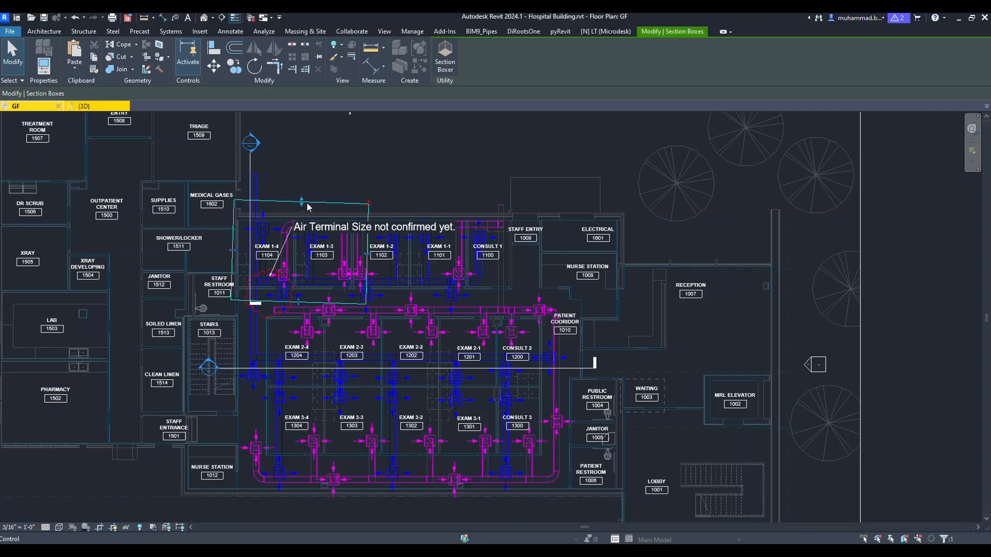
click(324, 159)
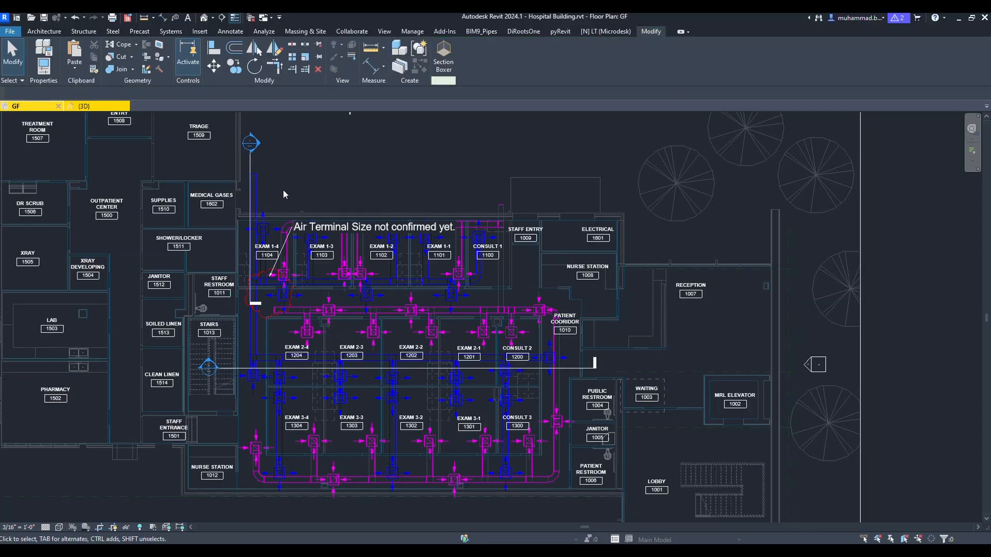
Step: Window-select the ducts and air terminals across the exam rooms in the GF floor plan, and clear the selection
drag(212, 215, 424, 415)
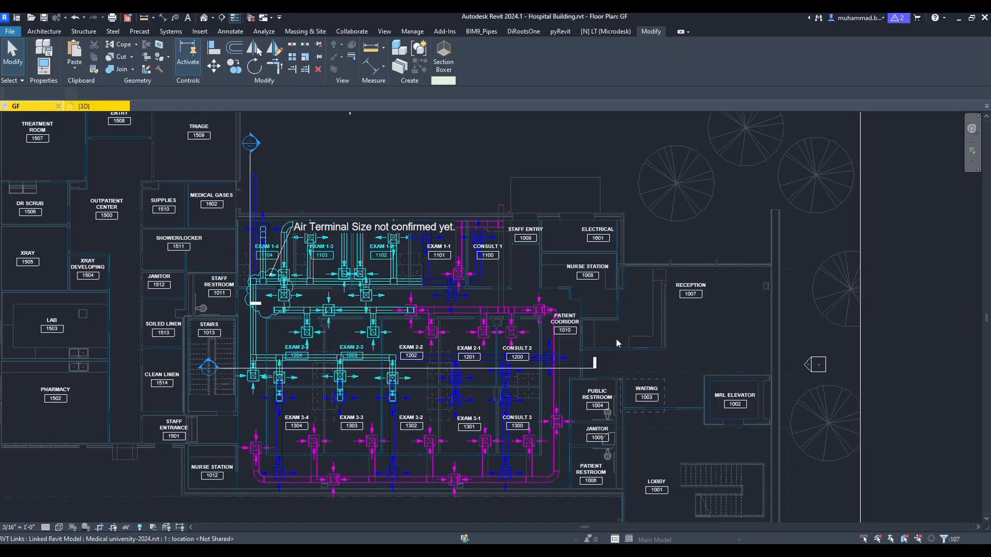
click(490, 269)
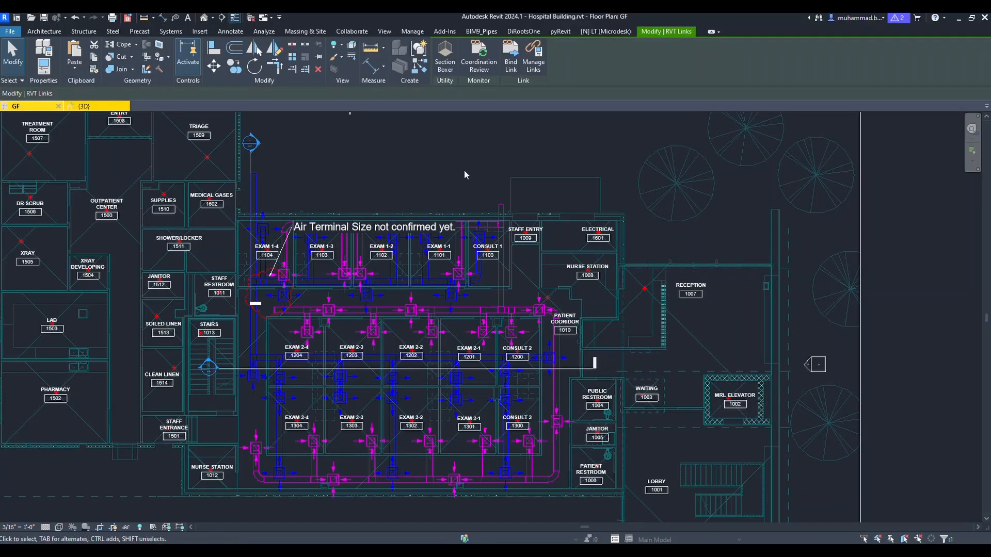
key(Escape)
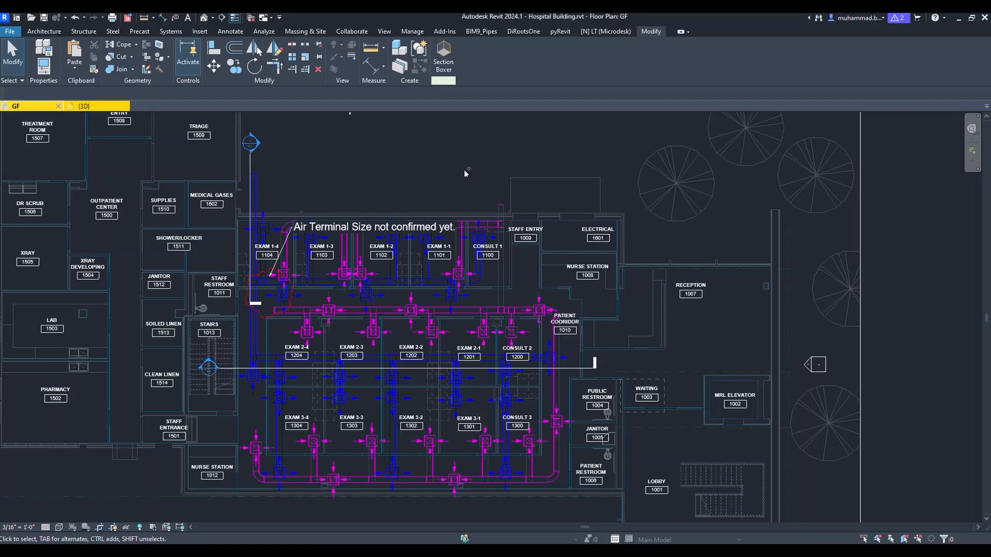
drag(274, 193, 452, 406)
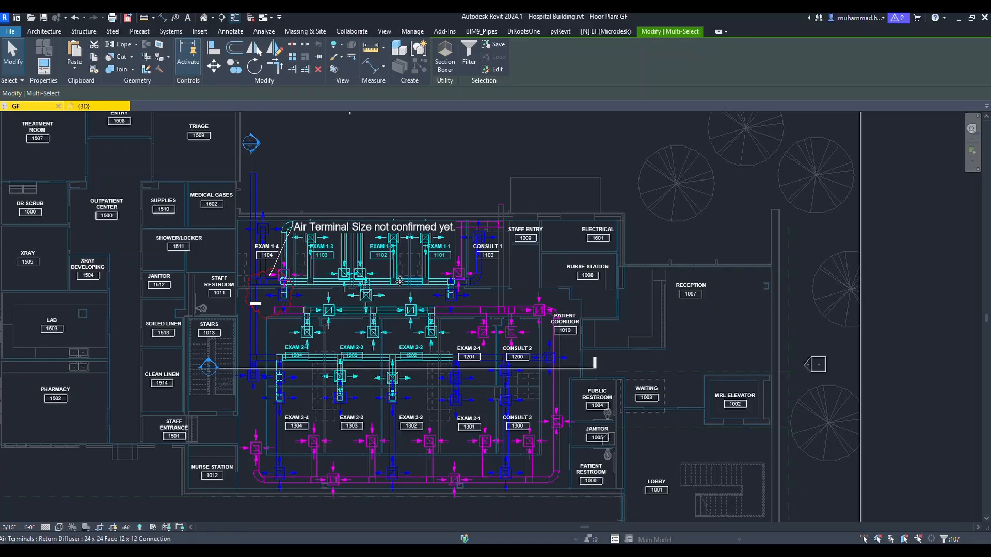
click(360, 179)
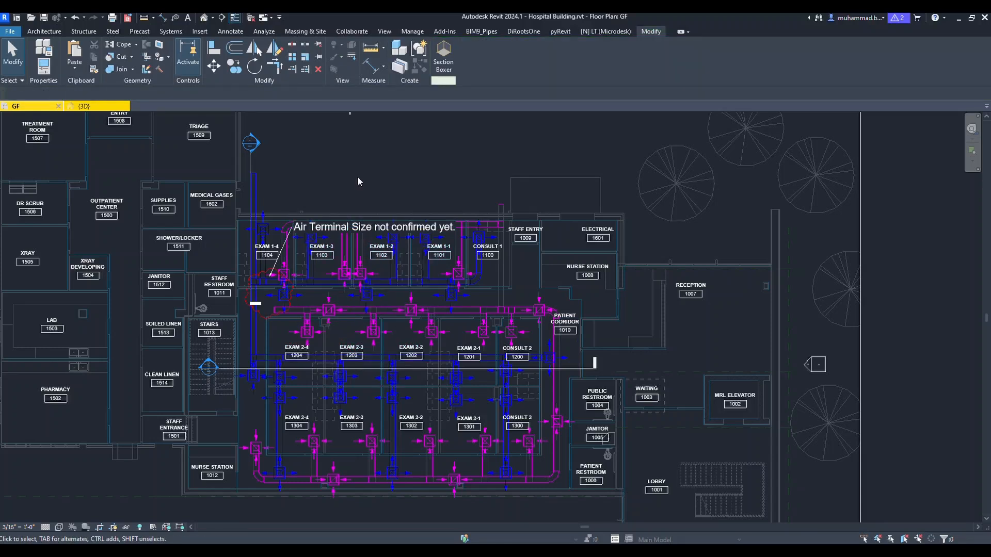